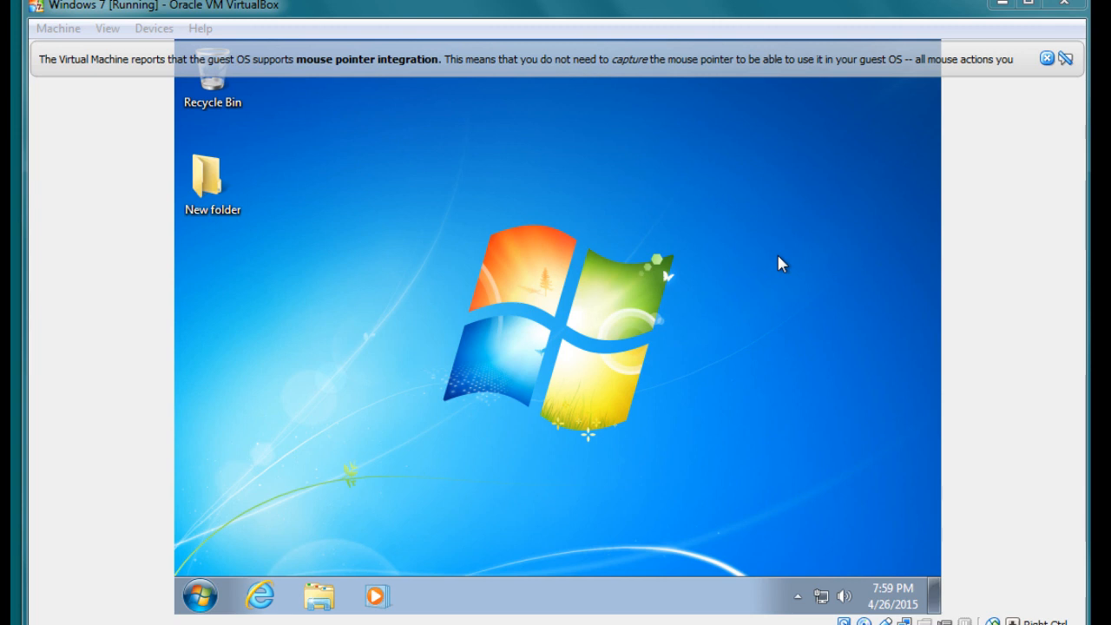
# Step: Open the Windows Features list from the Control Panel's Programs section, dismiss the other notices and windows, and maximize it
pyautogui.click(198, 597)
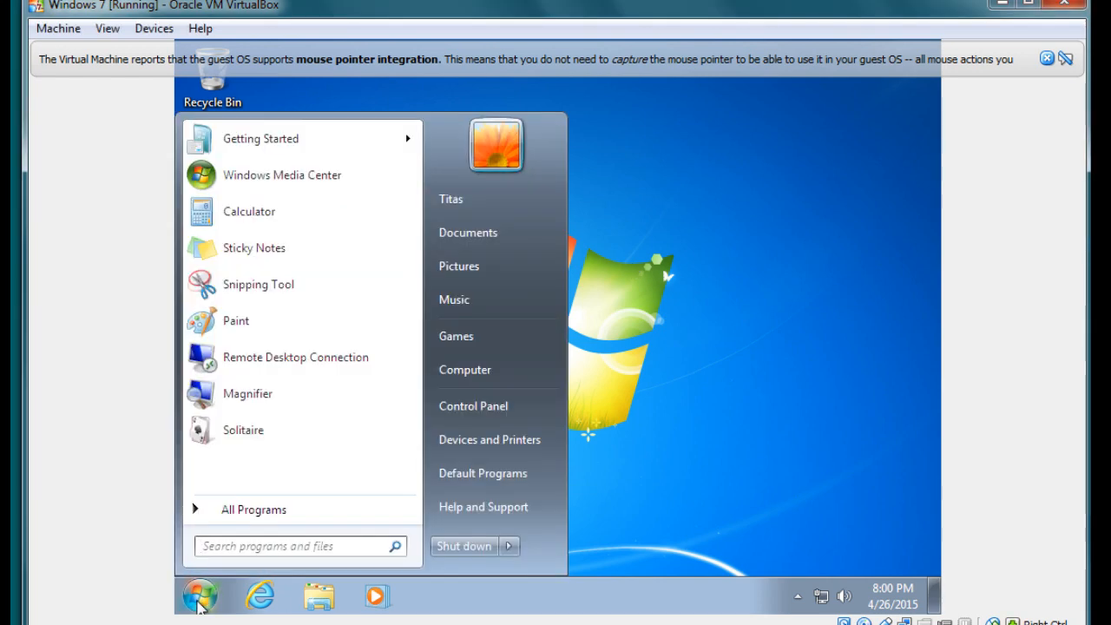
pyautogui.click(490, 412)
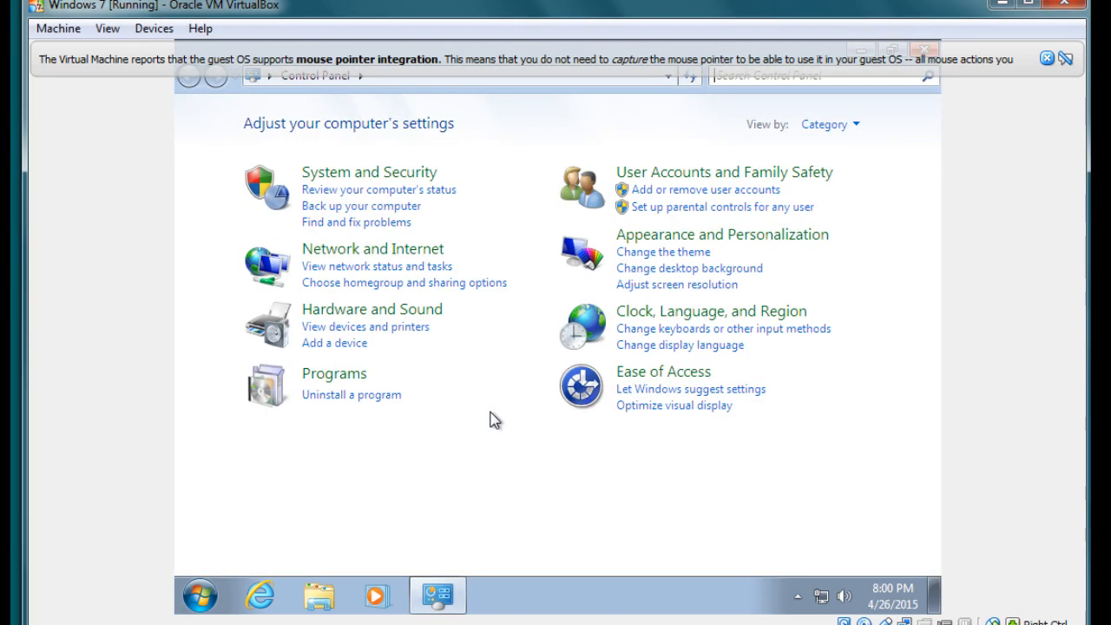
pyautogui.click(340, 380)
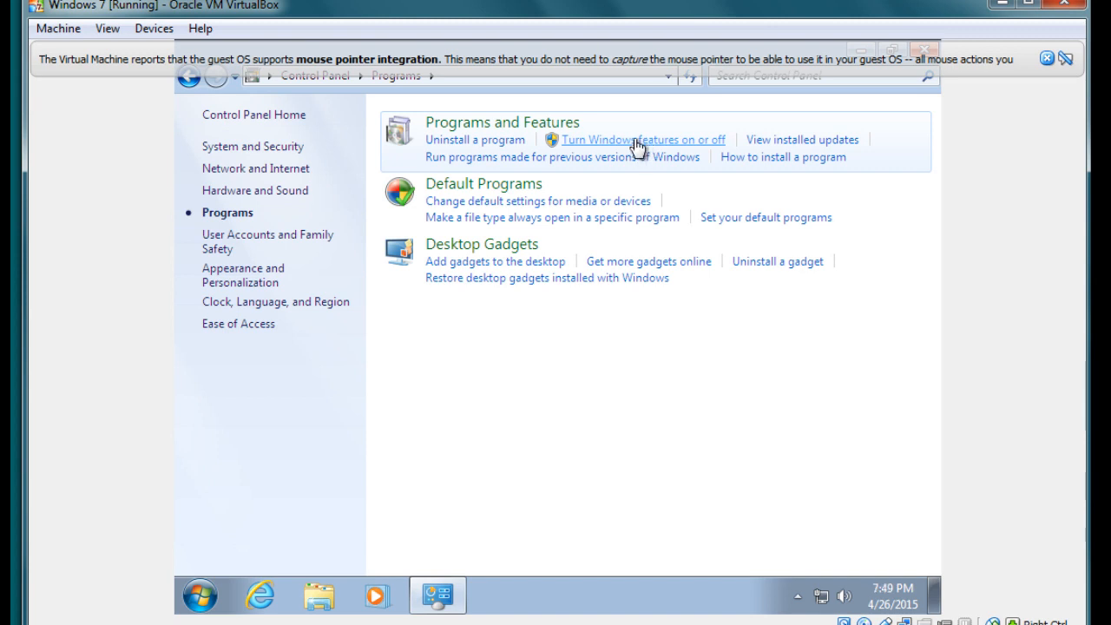
pyautogui.click(635, 140)
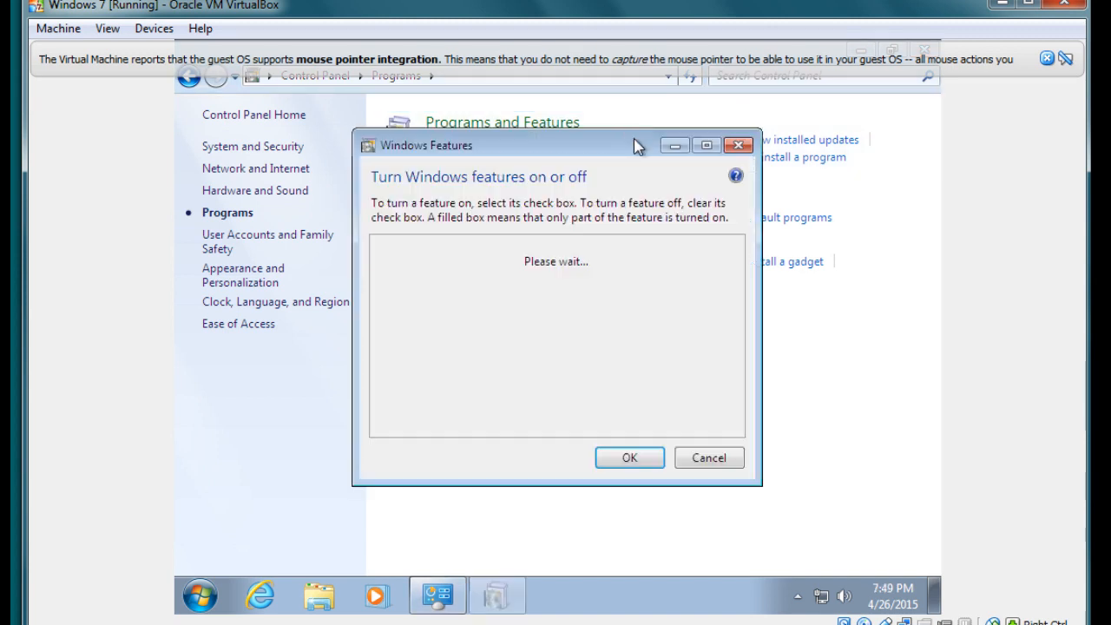
pyautogui.click(1046, 60)
pyautogui.click(926, 47)
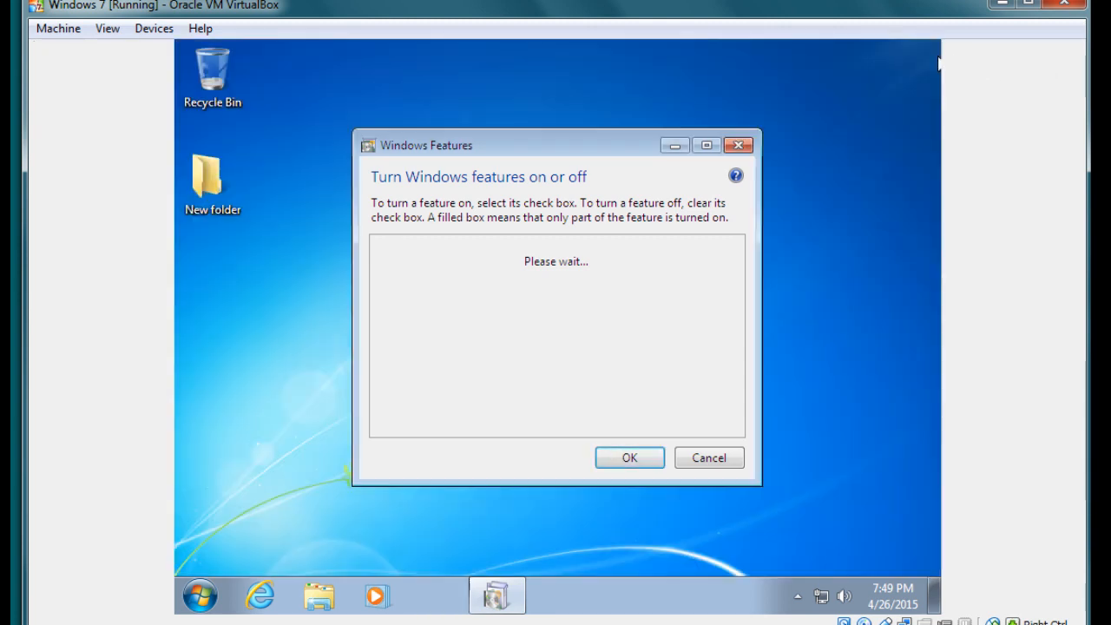
pyautogui.click(707, 145)
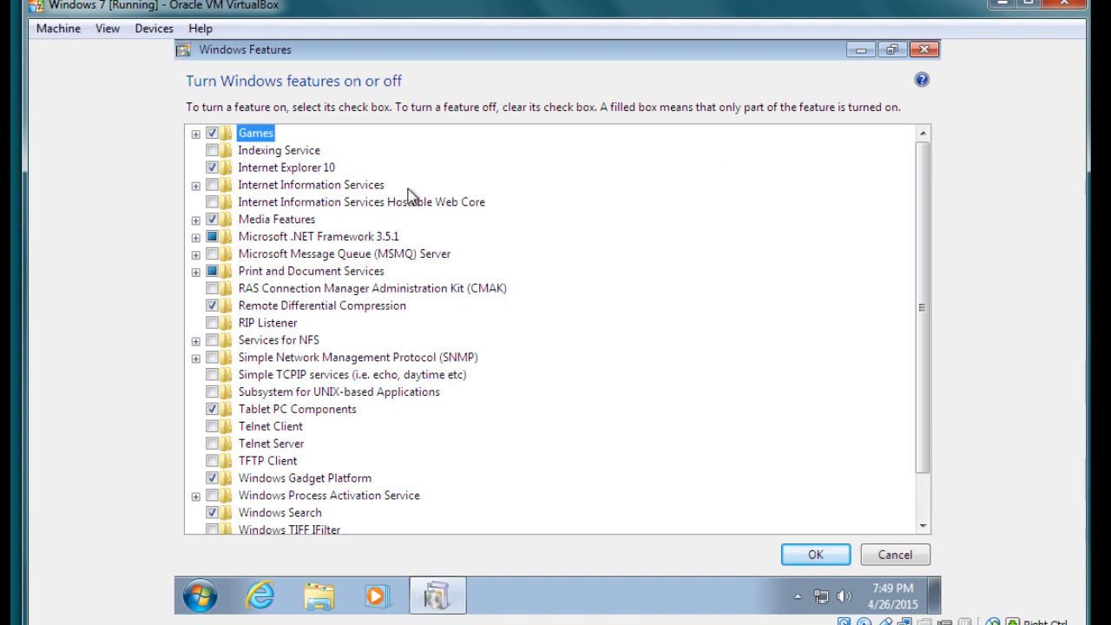
# Step: Turn on Internet Information Services with FTP Server, including FTP Extensibility and FTP Service, and apply the feature changes
pyautogui.click(216, 186)
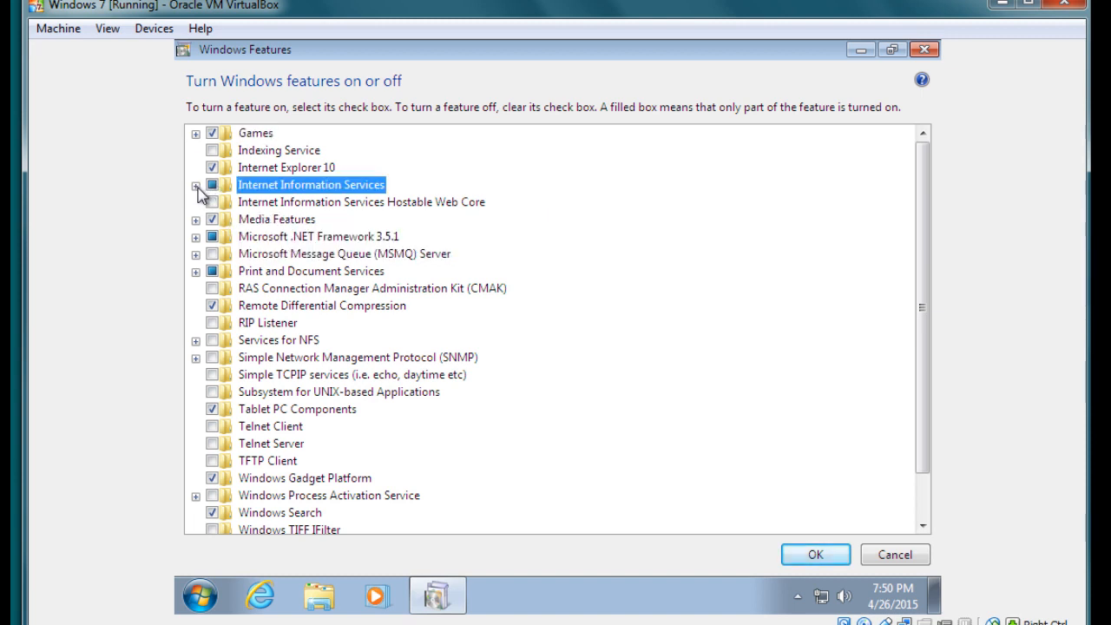
pyautogui.click(195, 185)
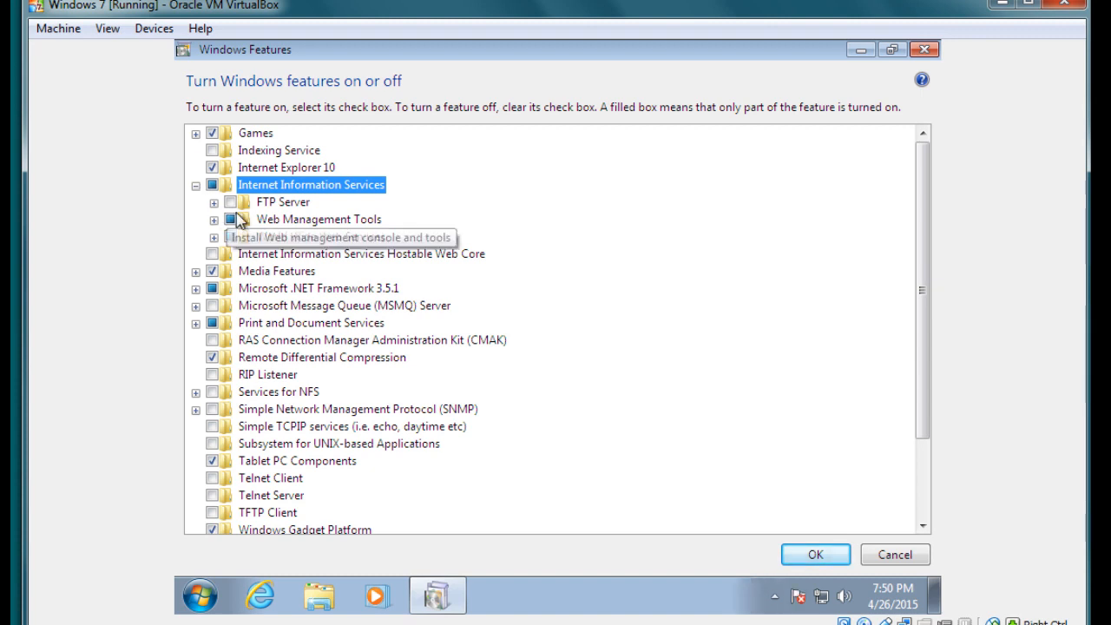
pyautogui.click(229, 202)
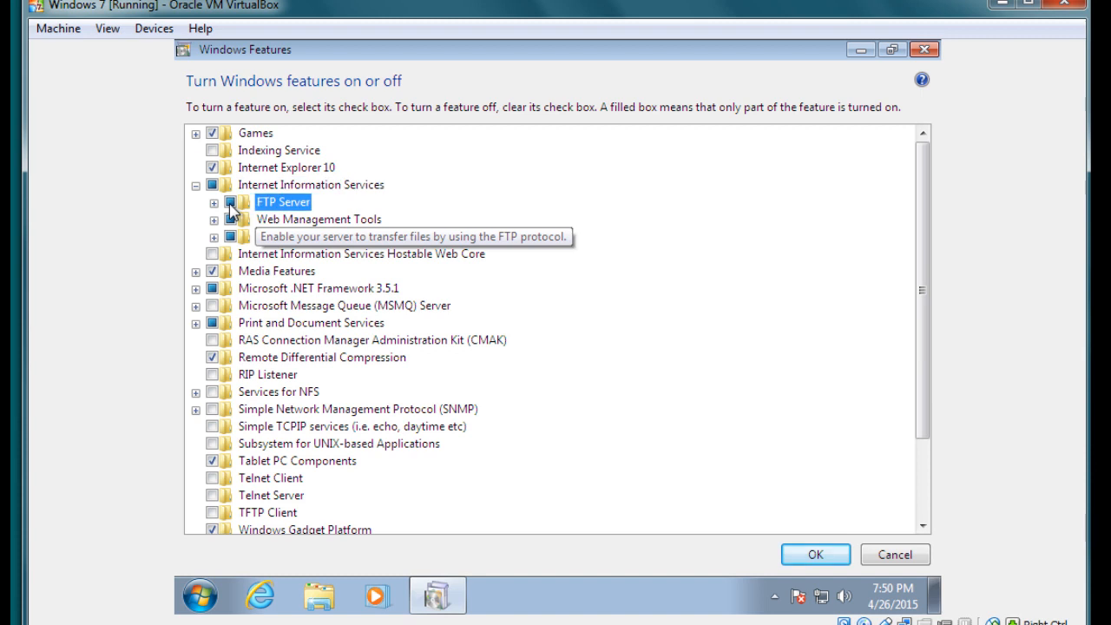
pyautogui.click(212, 203)
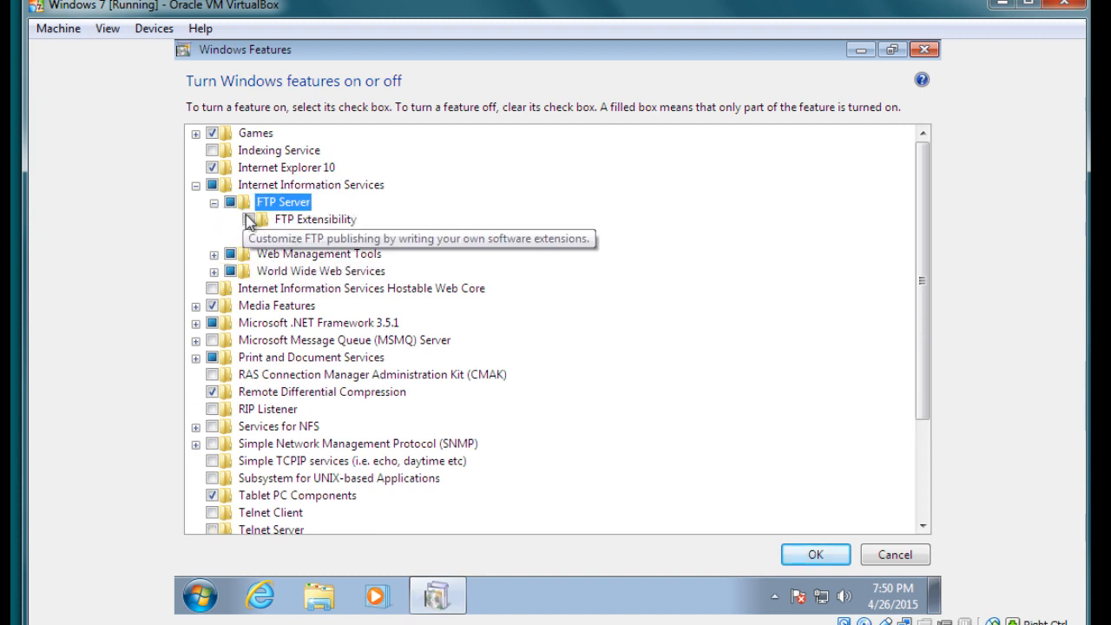
pyautogui.click(249, 220)
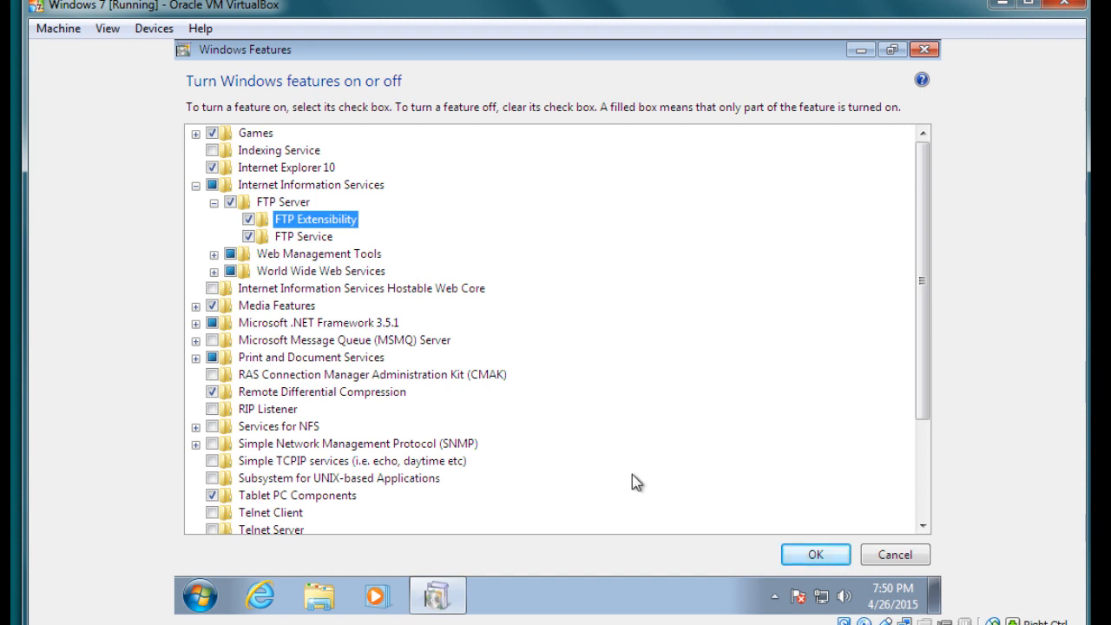
pyautogui.click(812, 555)
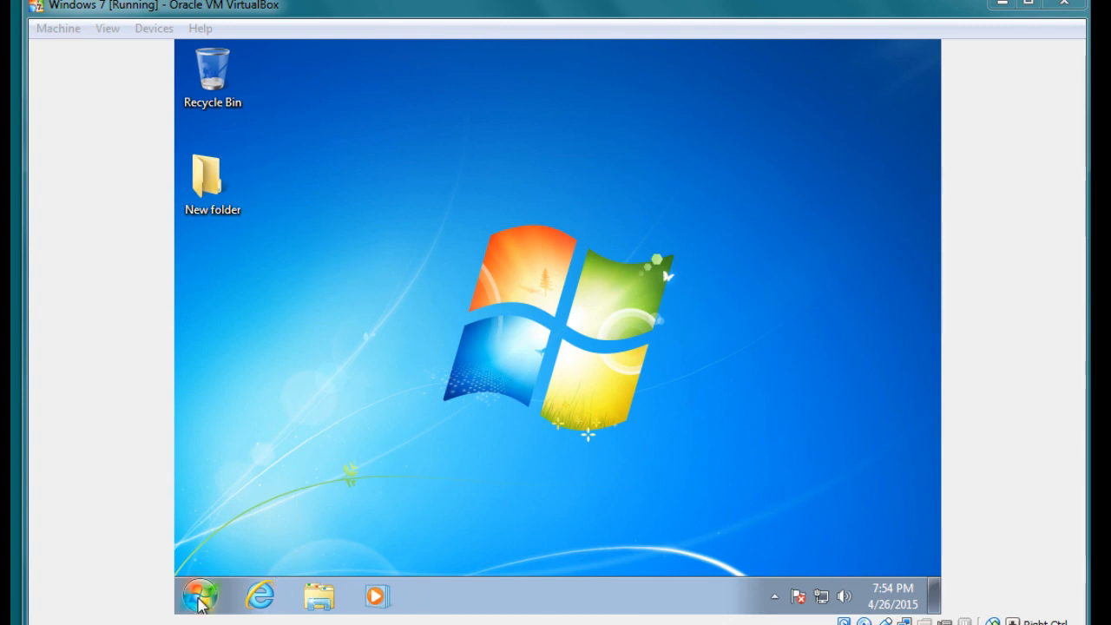
# Step: Search for IIS, launch Internet Information Services (IIS) Manager and maximize its window
pyautogui.click(199, 597)
pyautogui.write('IIS')
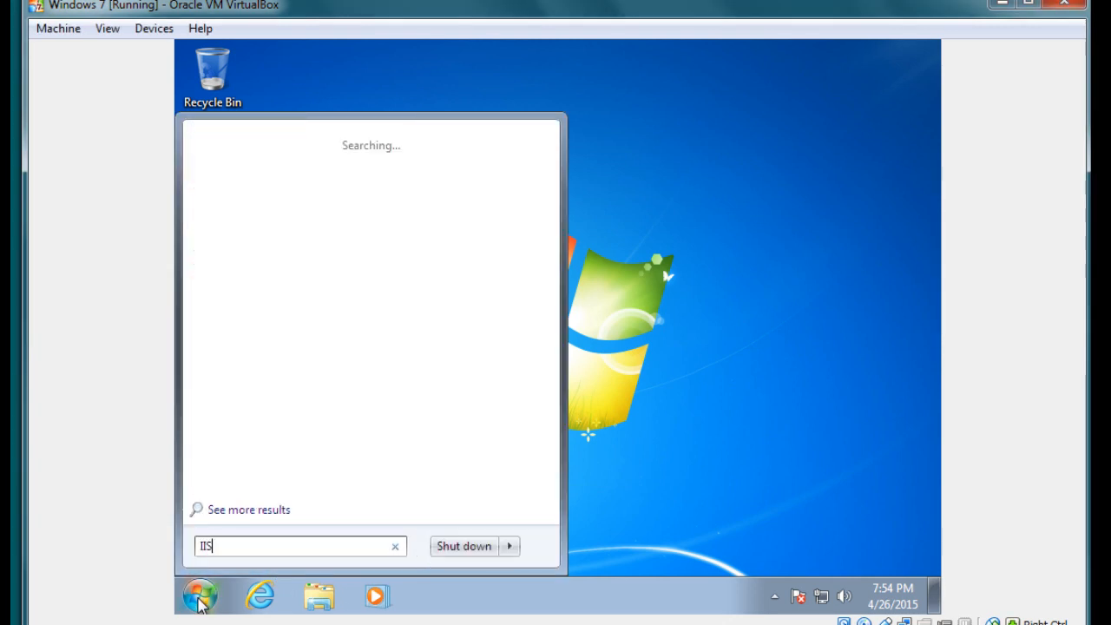
pyautogui.press('Return')
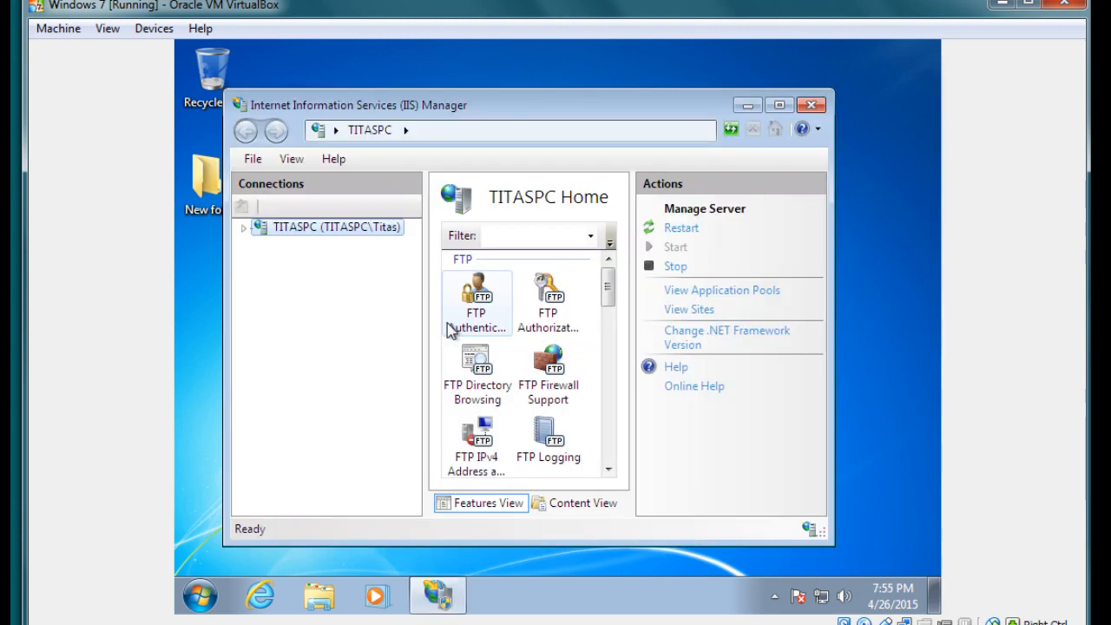
pyautogui.click(779, 105)
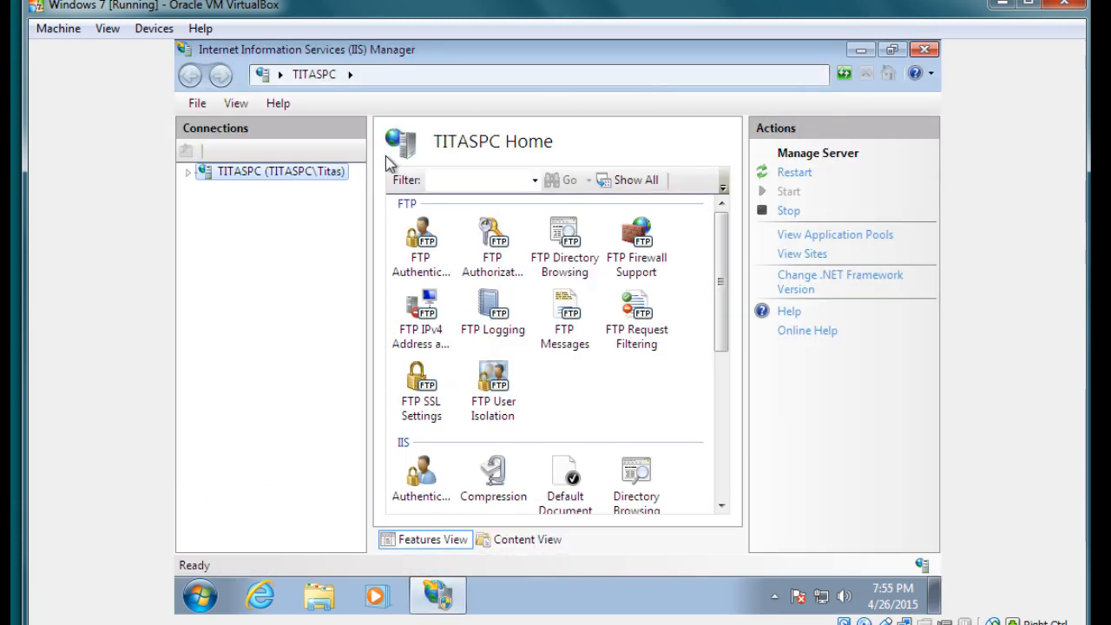
# Step: Expand the server and its Sites node, and start adding a new FTP site there
pyautogui.click(188, 174)
pyautogui.click(226, 206)
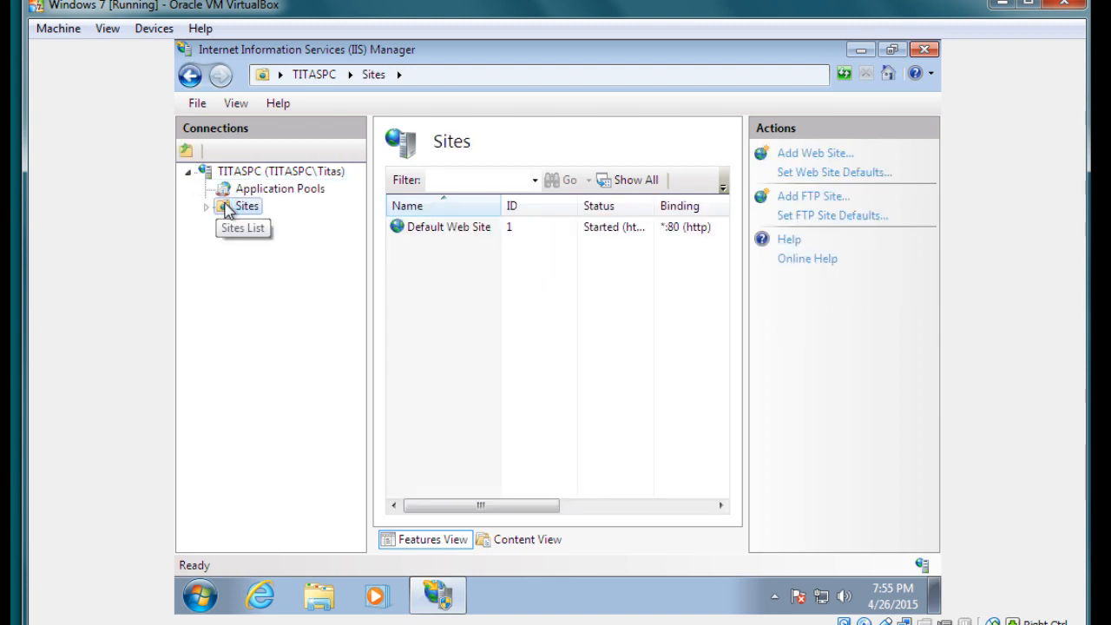
pyautogui.click(205, 207)
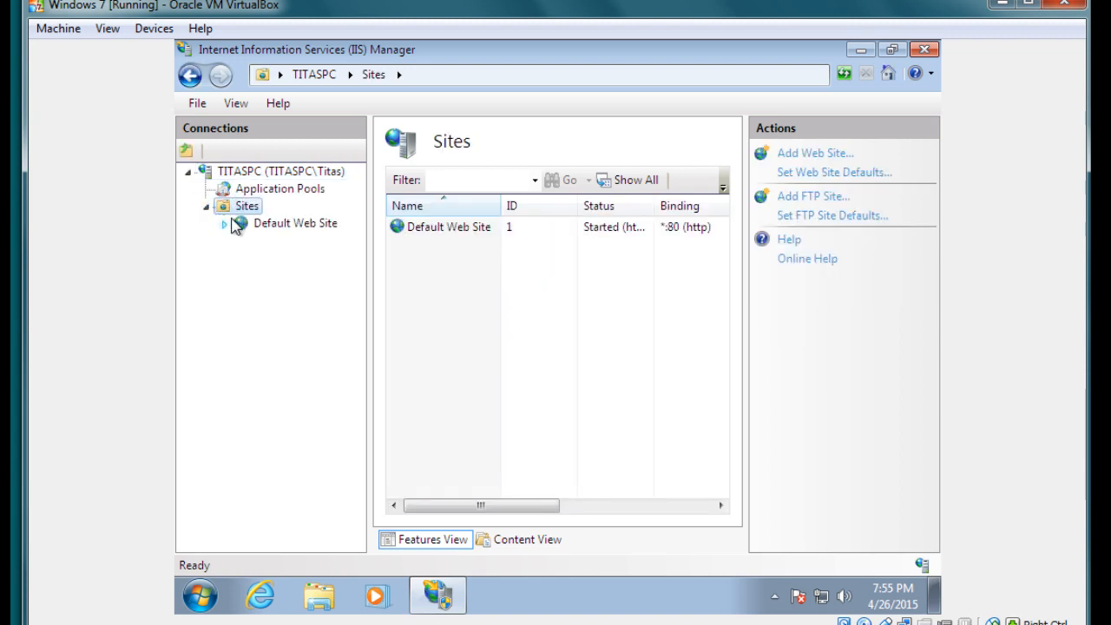
pyautogui.rightClick(238, 209)
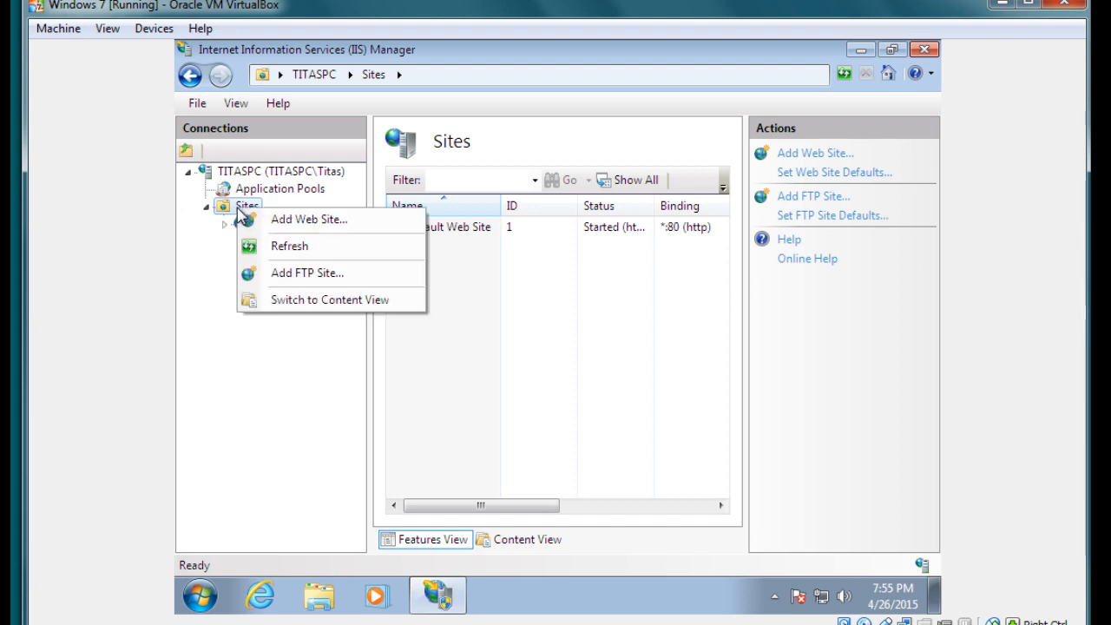
pyautogui.click(283, 274)
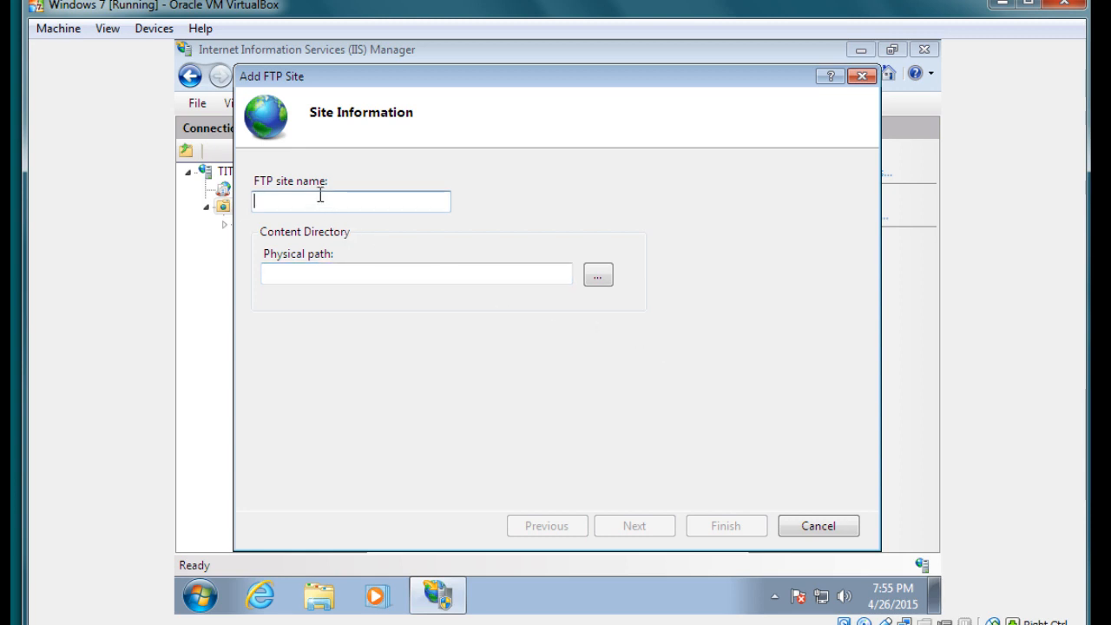
# Step: Name the FTP site with the account user's first name and set its physical path to New folder on the desktop
pyautogui.write('ti')
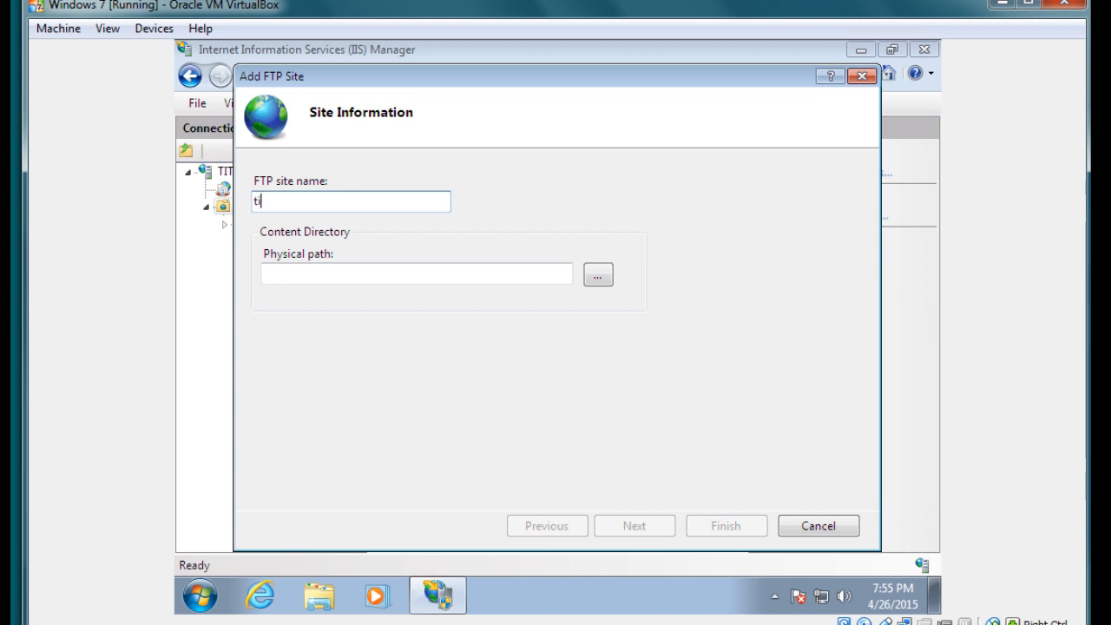
pyautogui.write('tas')
pyautogui.click(269, 274)
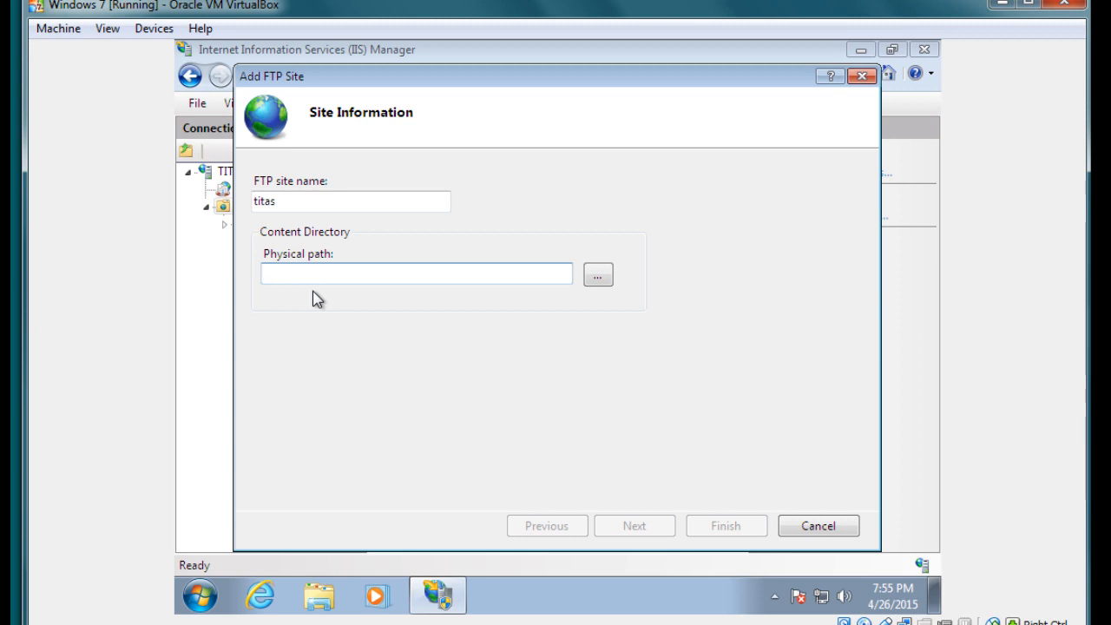
pyautogui.click(598, 276)
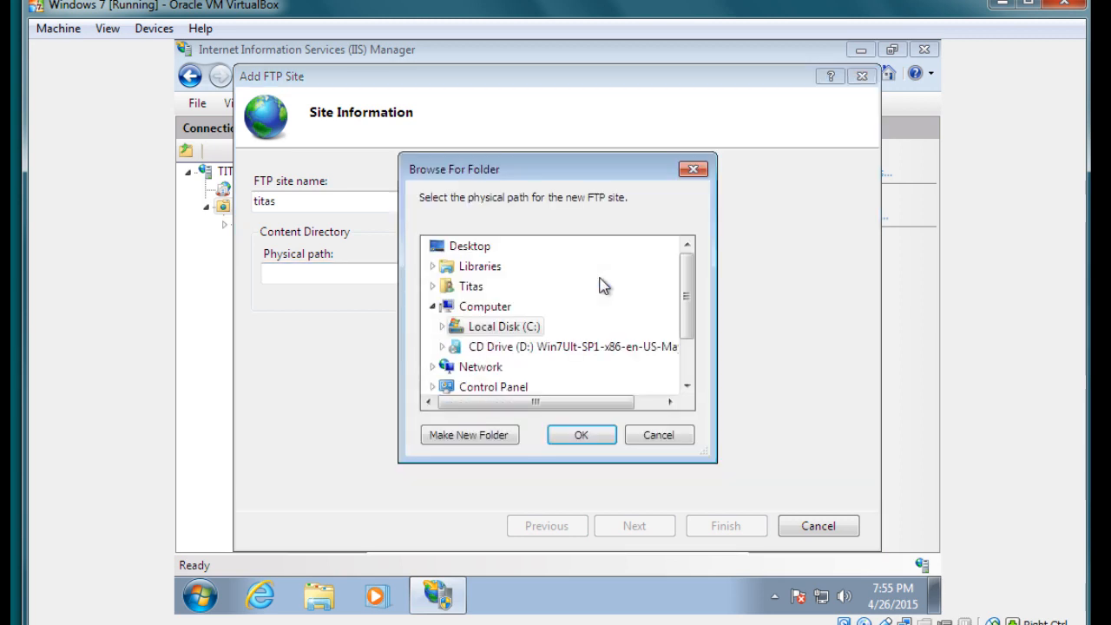
pyautogui.moveTo(687, 295); pyautogui.dragTo(686, 332)
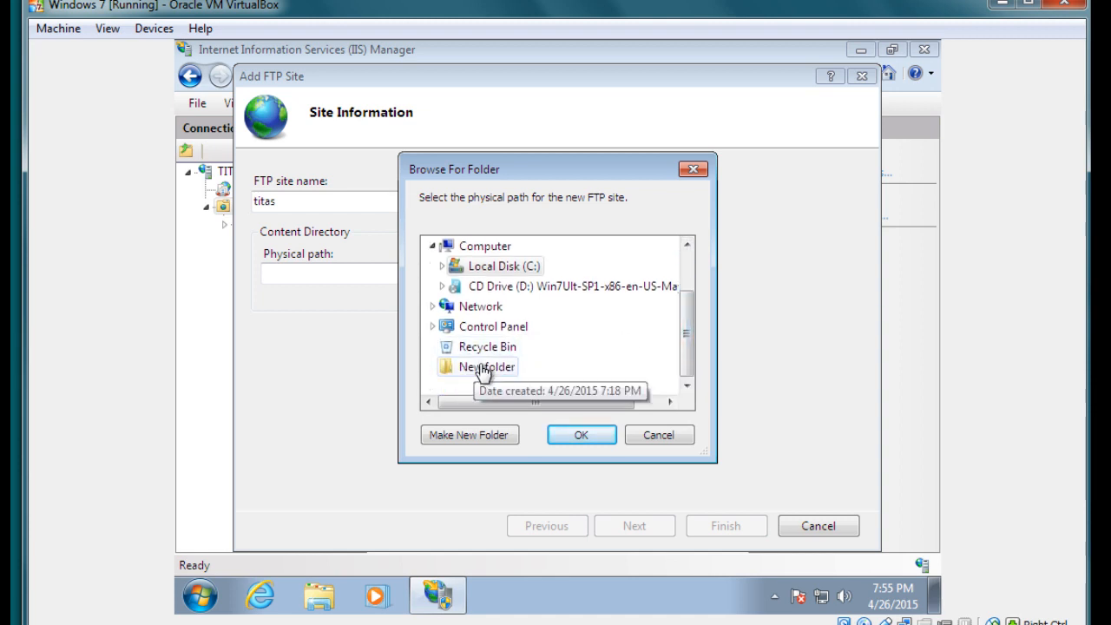
pyautogui.click(482, 367)
pyautogui.click(581, 436)
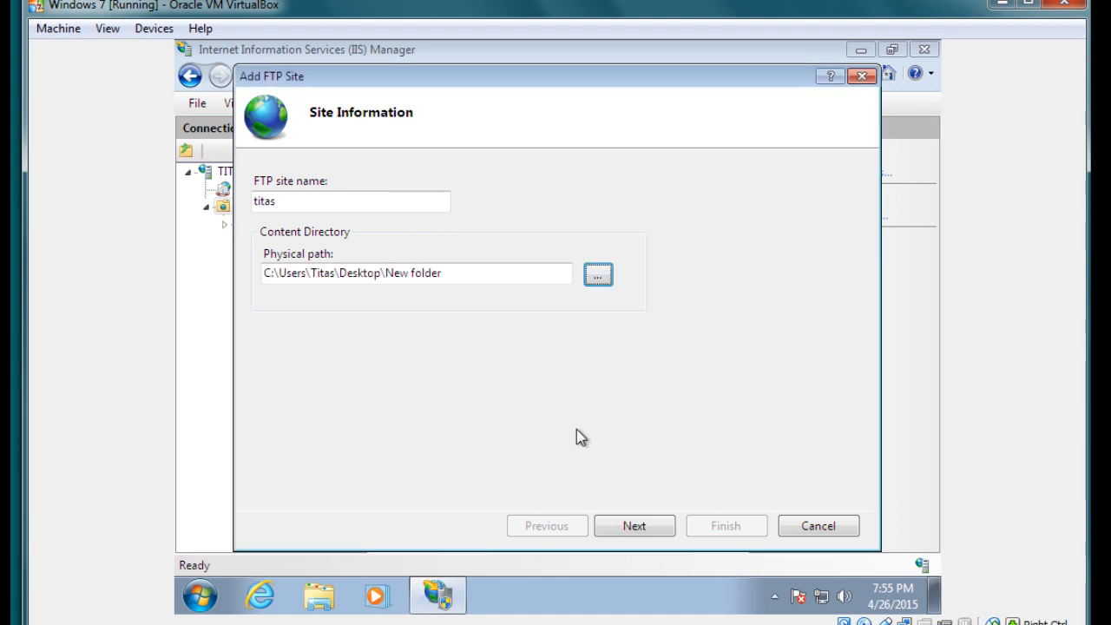
pyautogui.click(633, 527)
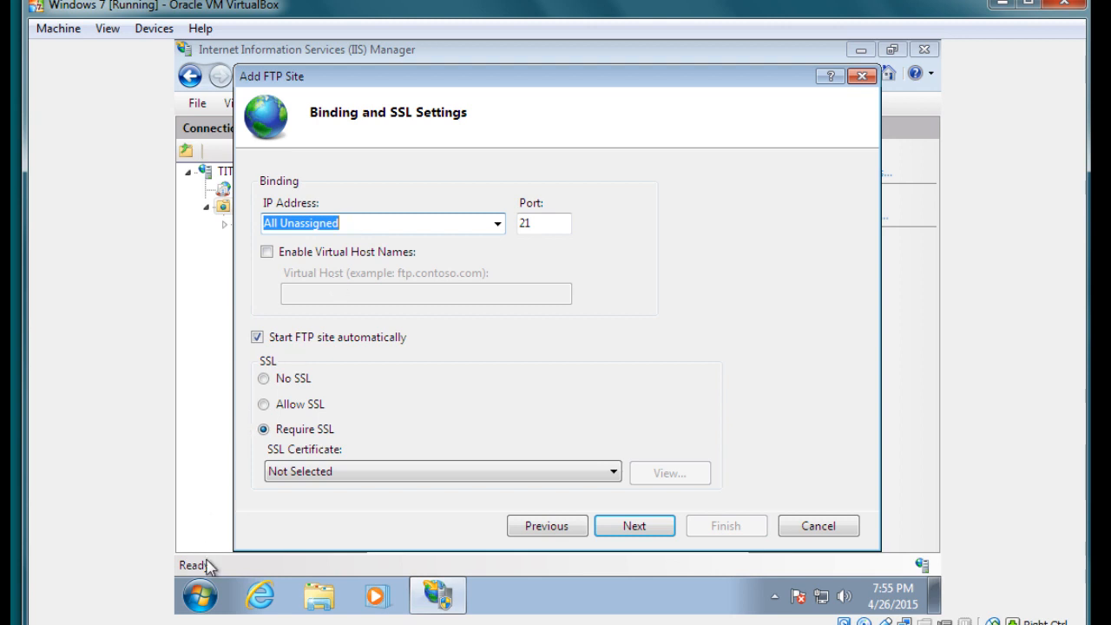
# Step: Switch to a Command Prompt, run ipconfig to look up the computer's IPv4 address, and minimize the console
pyautogui.click(206, 601)
pyautogui.click(281, 544)
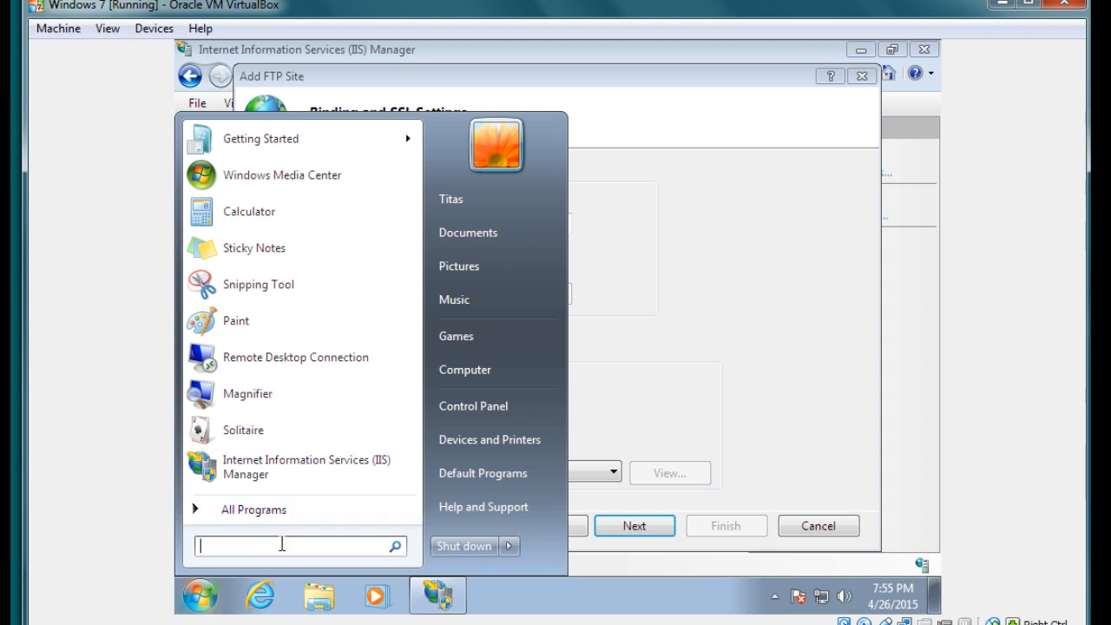
pyautogui.write('cmd')
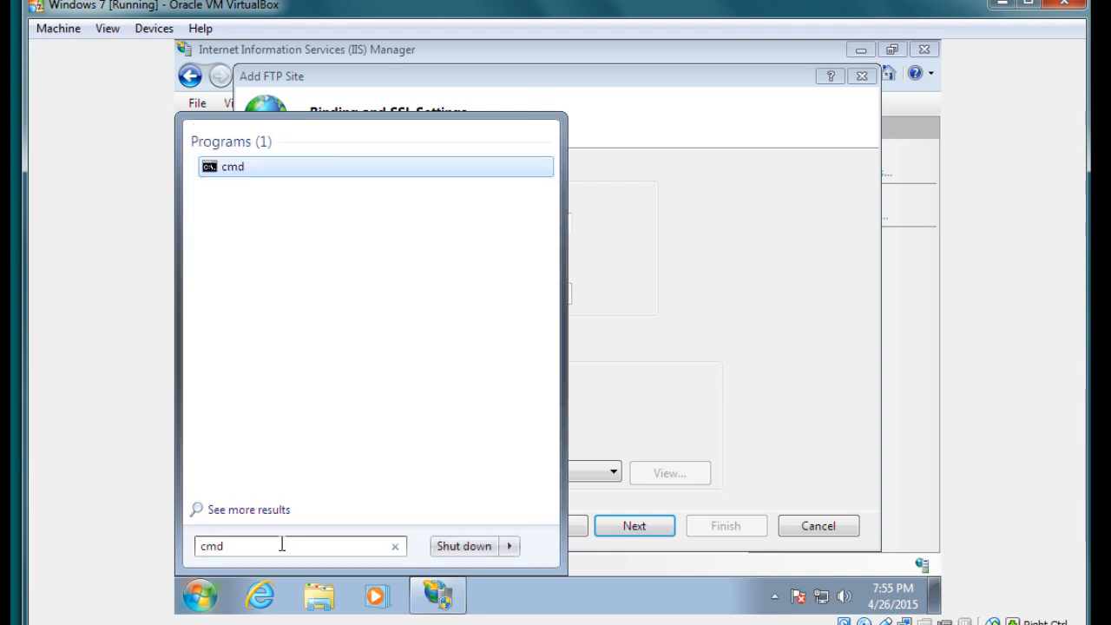
pyautogui.press('Return')
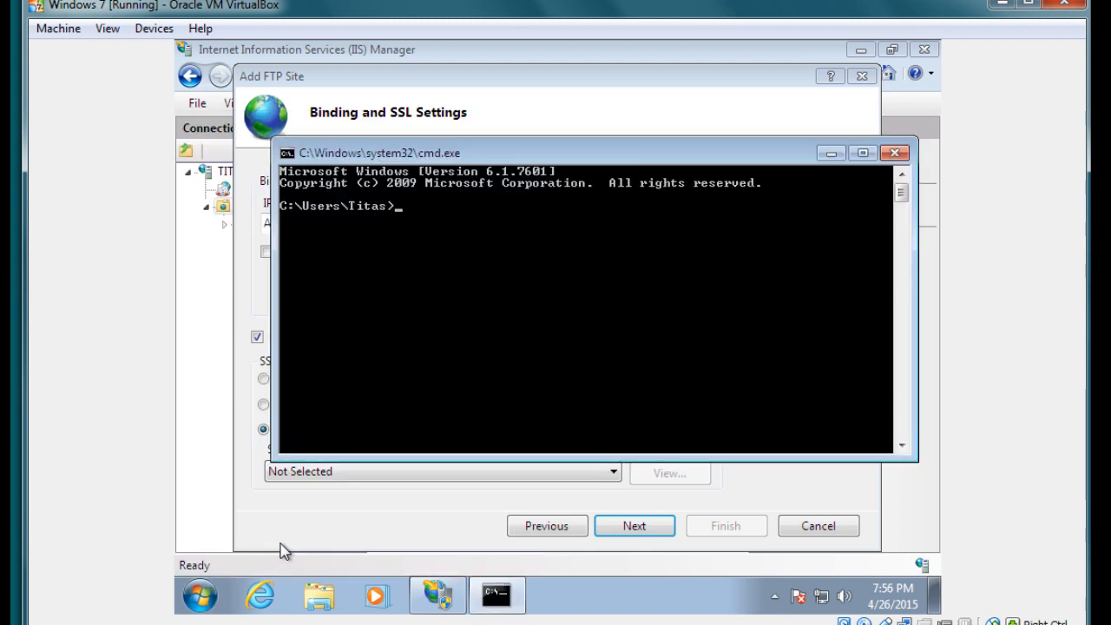
pyautogui.write('ipconfig')
pyautogui.press('Return')
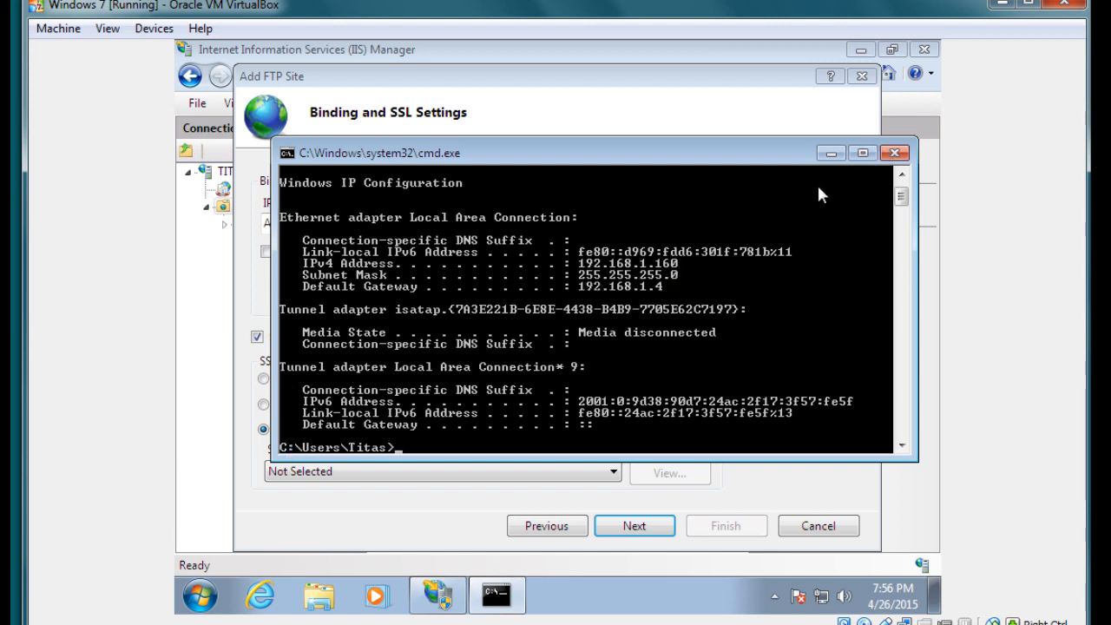
pyautogui.click(831, 153)
# Step: Bind the FTP site to IP address 192.168.1.160, choose No SSL, and continue to the authentication settings
pyautogui.click(361, 222)
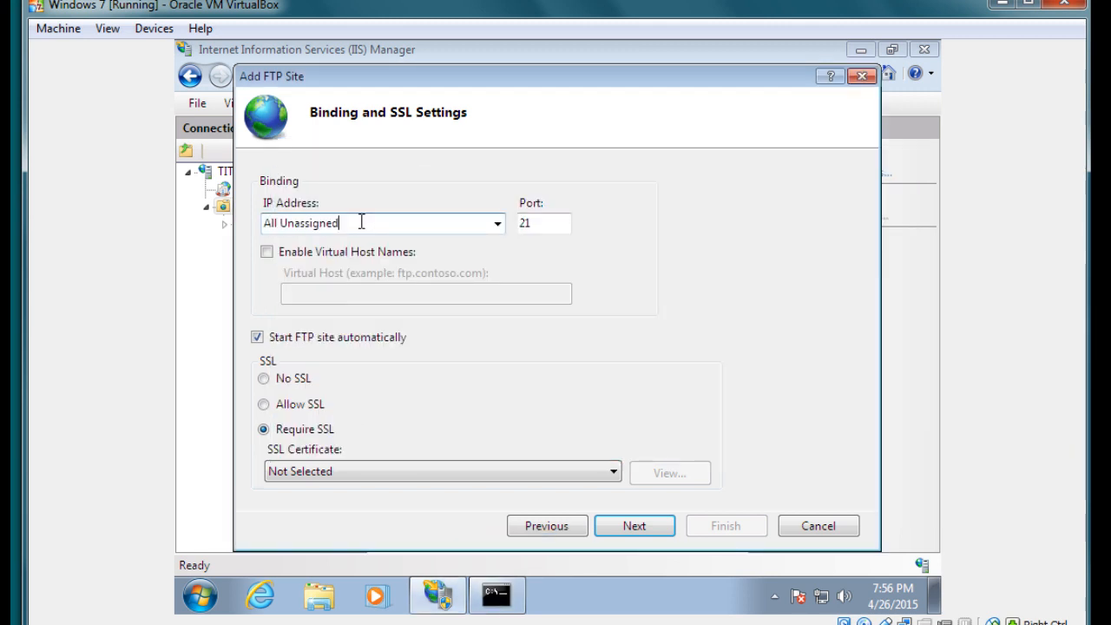
pyautogui.doubleClick(361, 223)
pyautogui.click(362, 222)
pyautogui.moveTo(361, 222); pyautogui.dragTo(214, 223)
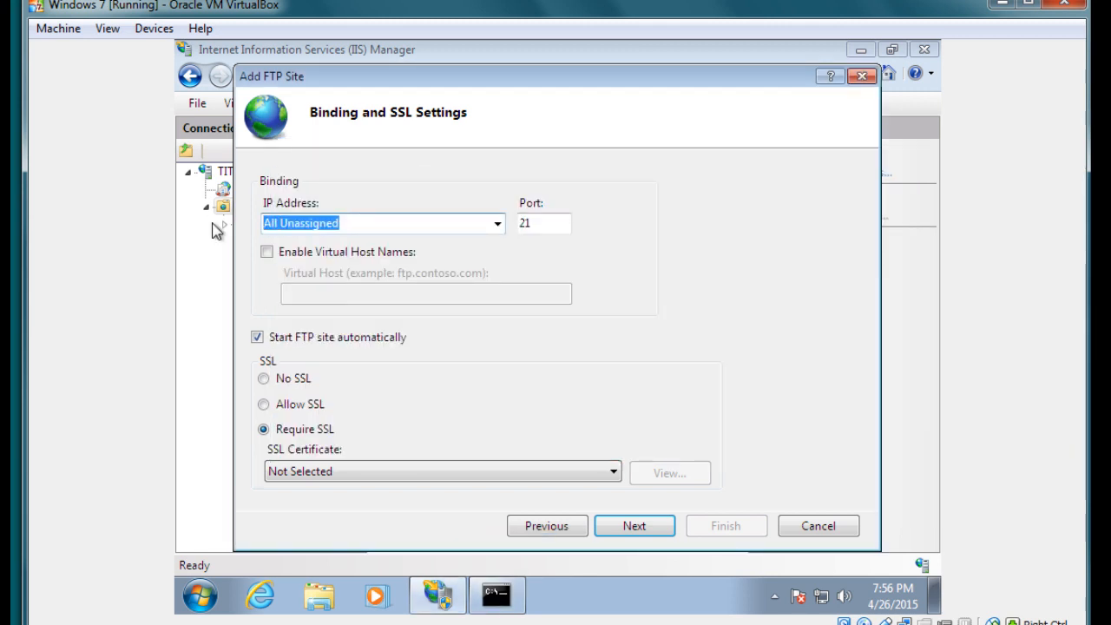
pyautogui.write('192')
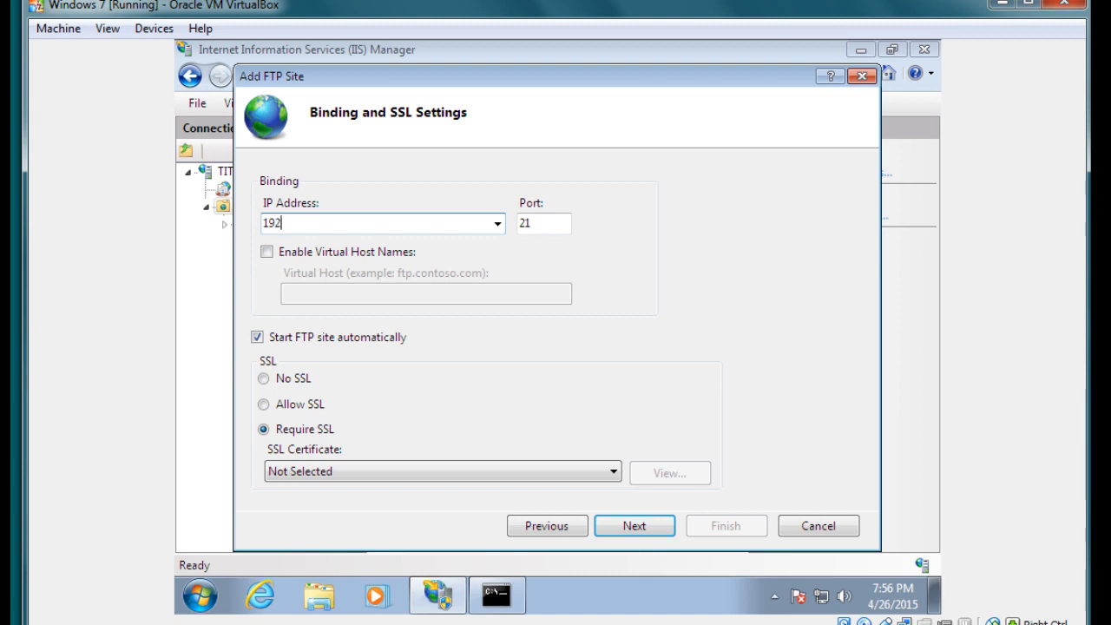
pyautogui.write('.168.1.160')
pyautogui.click(538, 224)
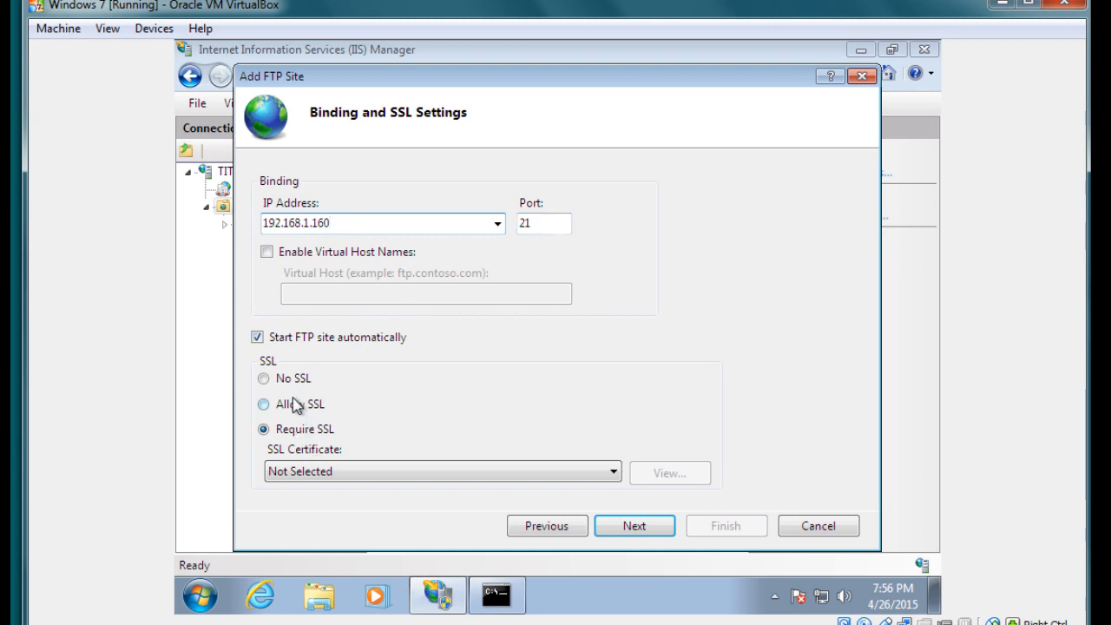
pyautogui.click(264, 379)
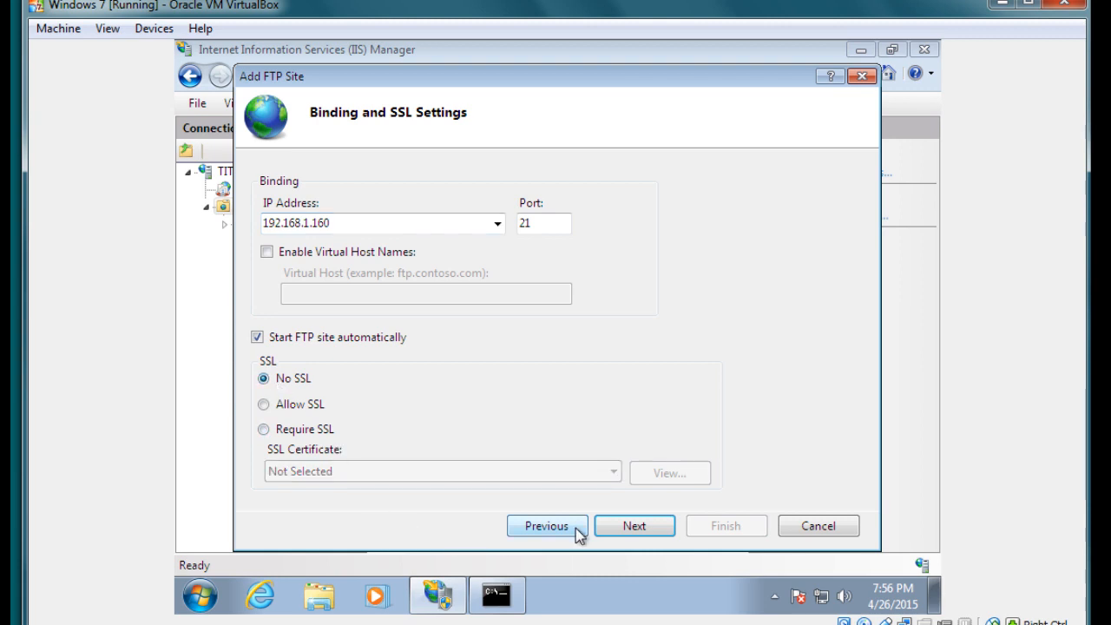
pyautogui.click(610, 527)
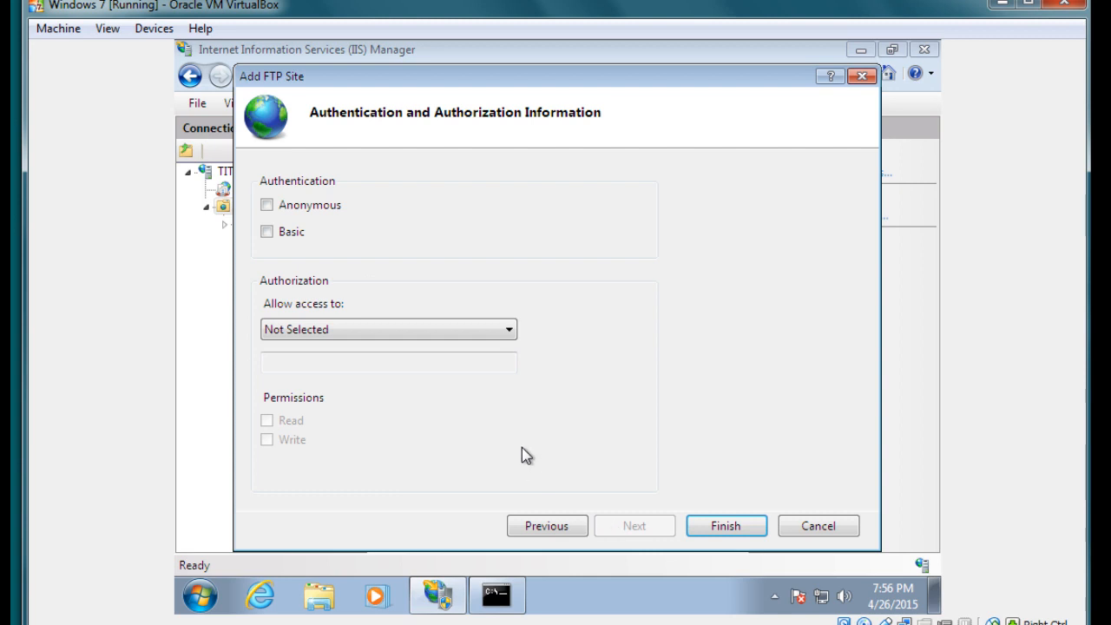
# Step: Enable Basic authentication, allow access to all users with Read and Write permissions, and finish creating the FTP site
pyautogui.click(266, 231)
pyautogui.click(343, 331)
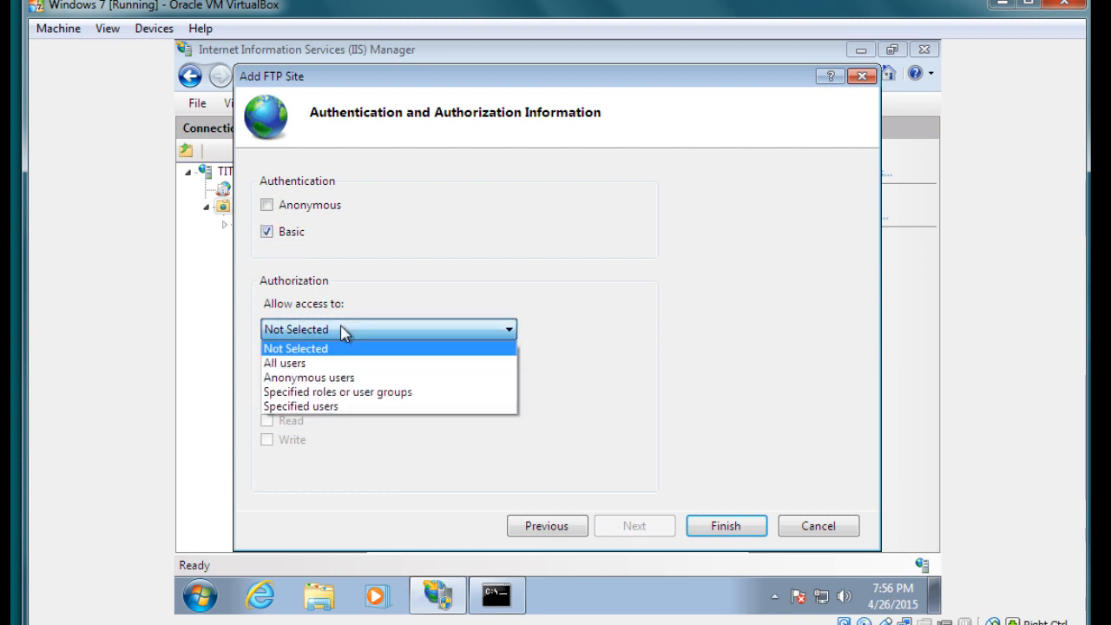
pyautogui.click(305, 371)
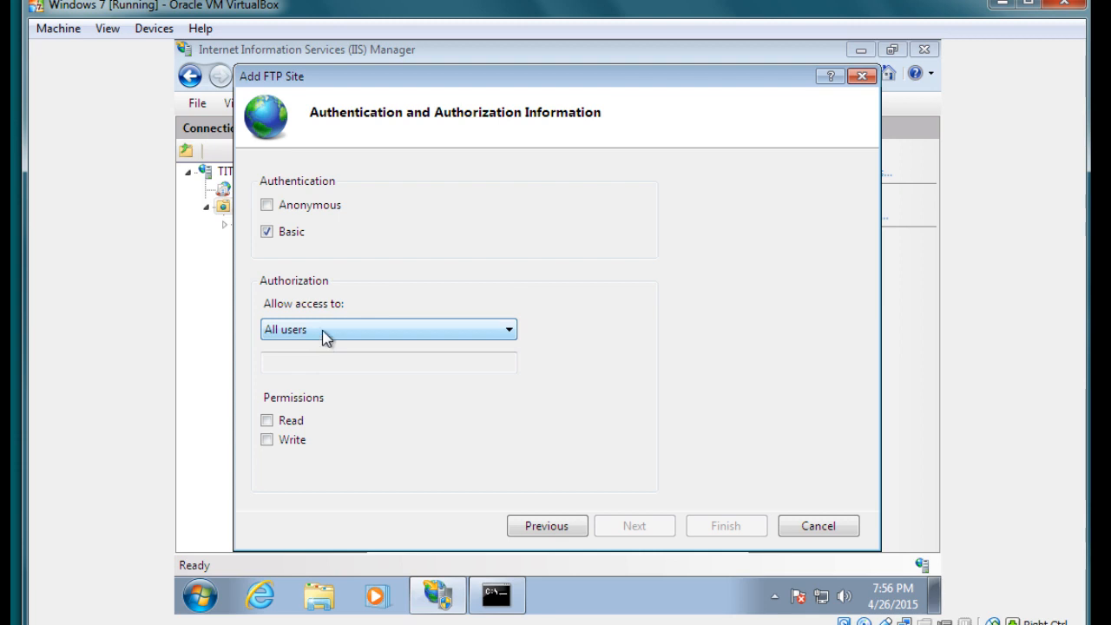
pyautogui.click(287, 425)
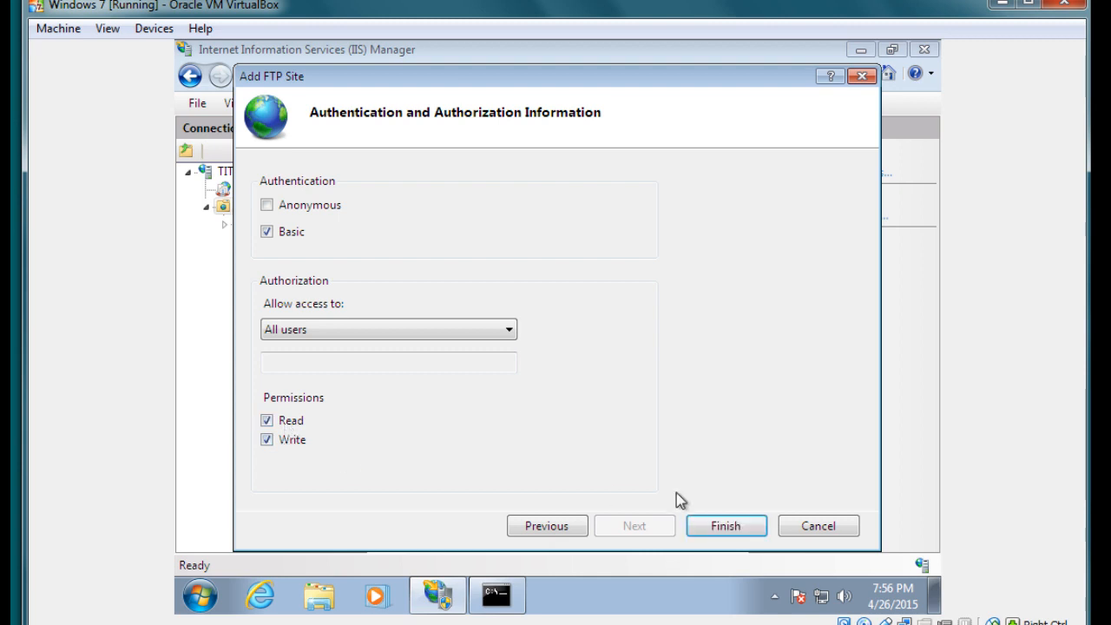
pyautogui.click(715, 526)
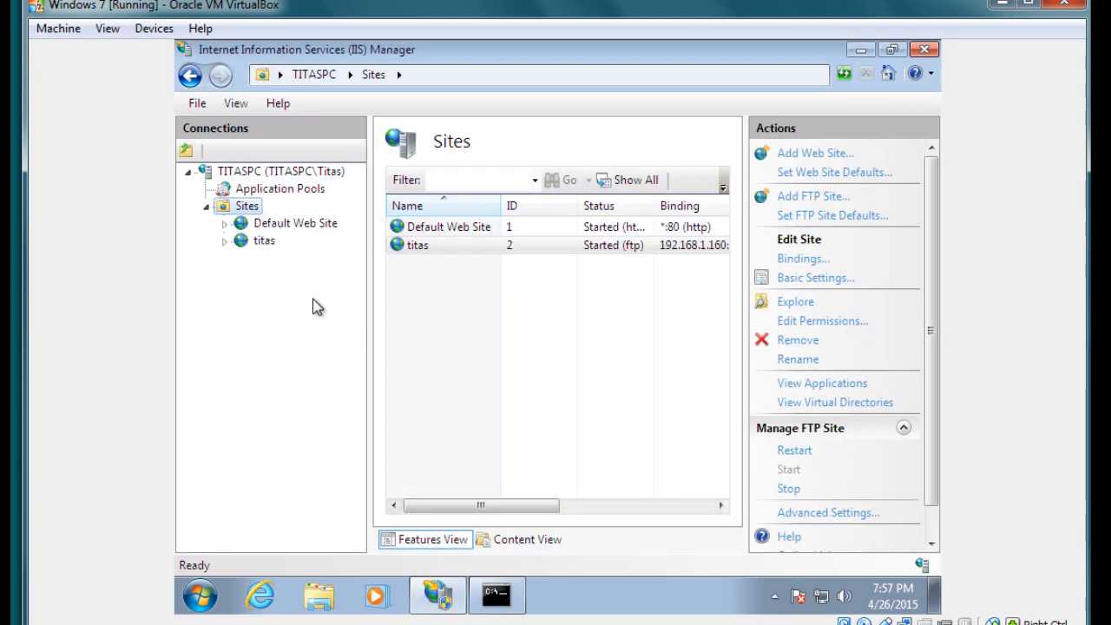
# Step: Select the new FTP site, check its Start, Stop and Restart management options, and minimize IIS Manager
pyautogui.click(261, 245)
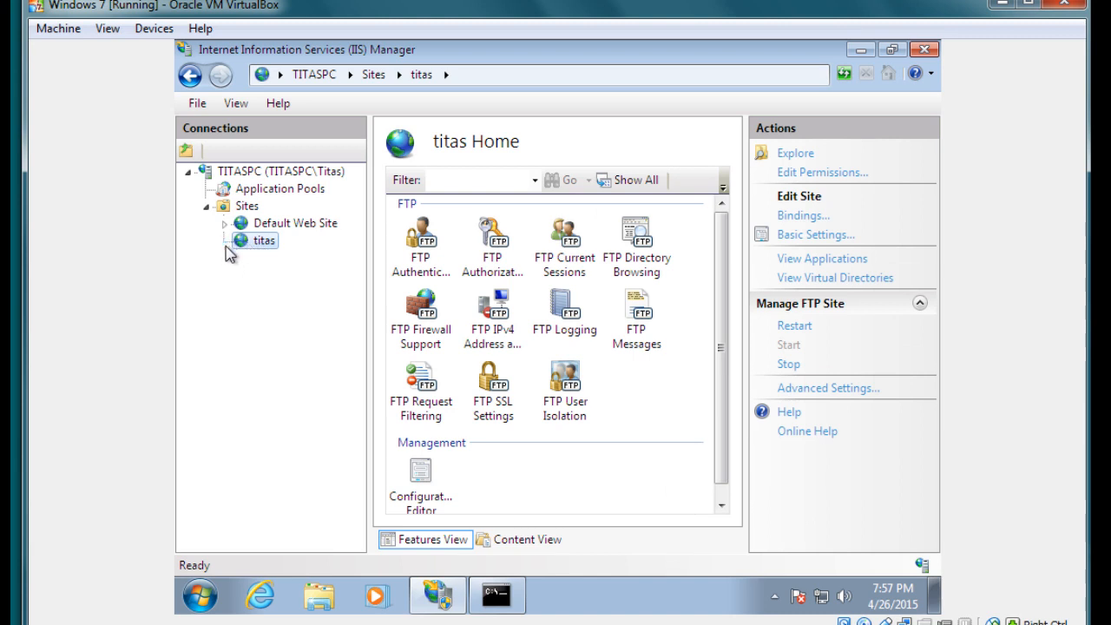
pyautogui.rightClick(248, 243)
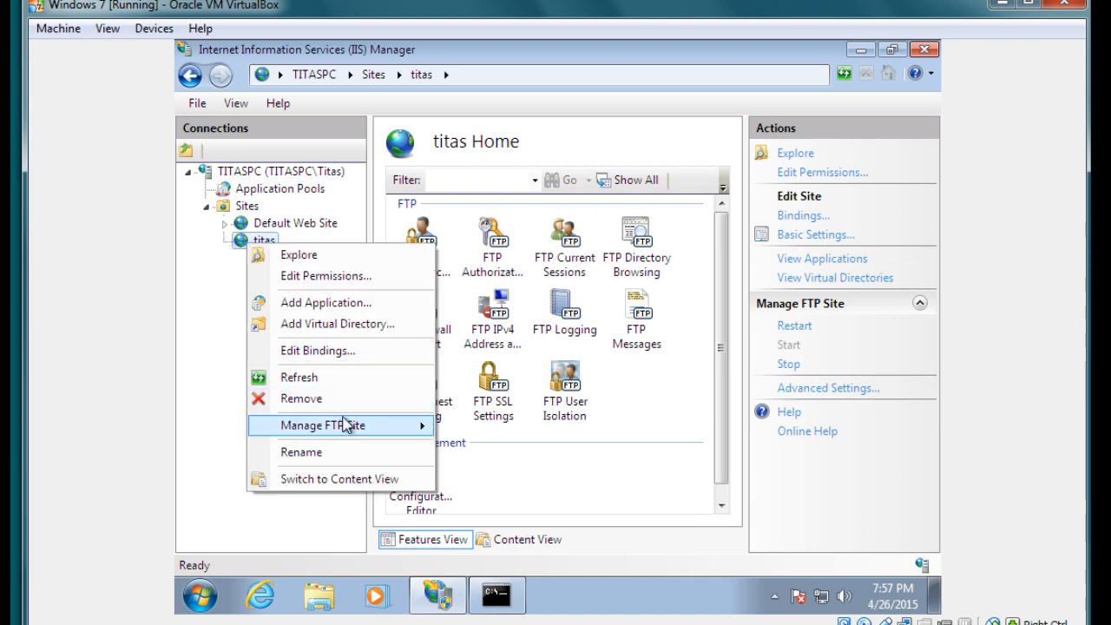
pyautogui.moveTo(345, 424)
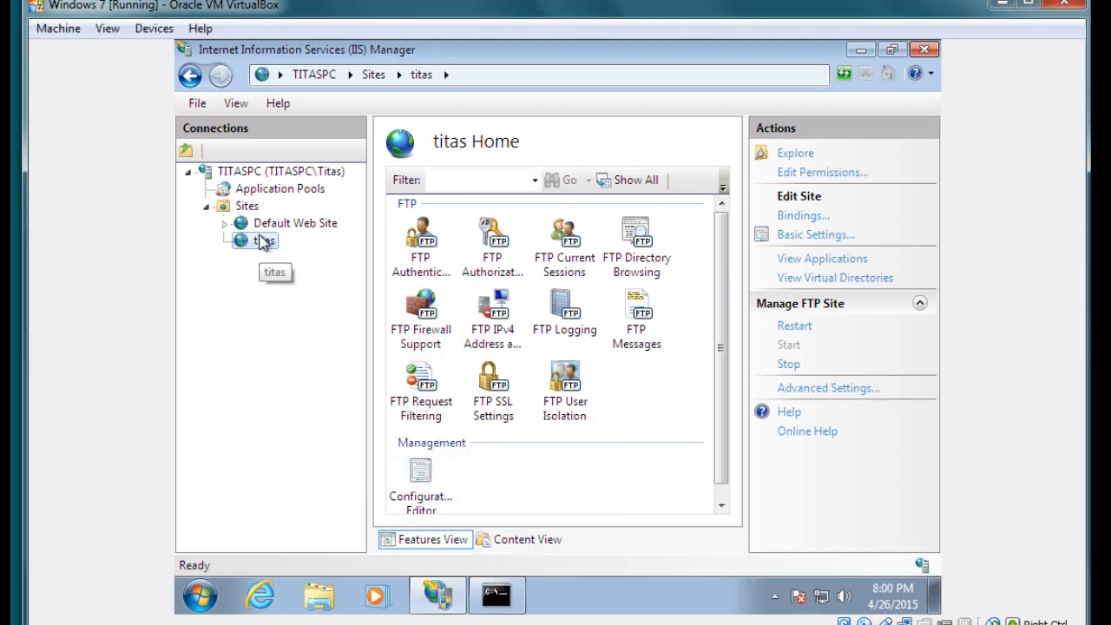
pyautogui.rightClick(265, 243)
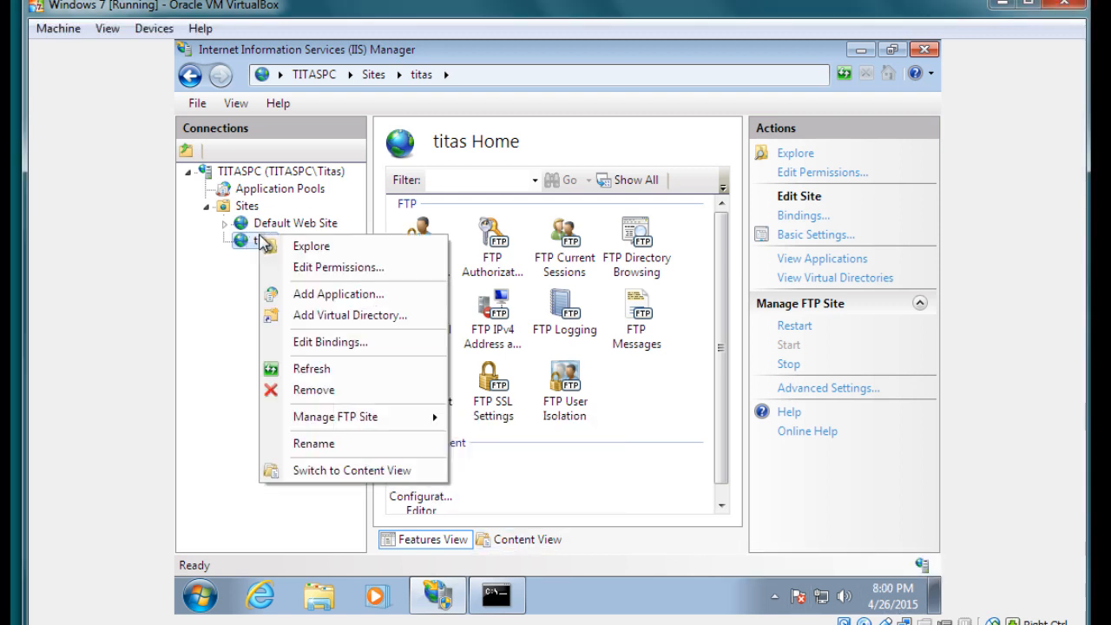
pyautogui.moveTo(365, 421)
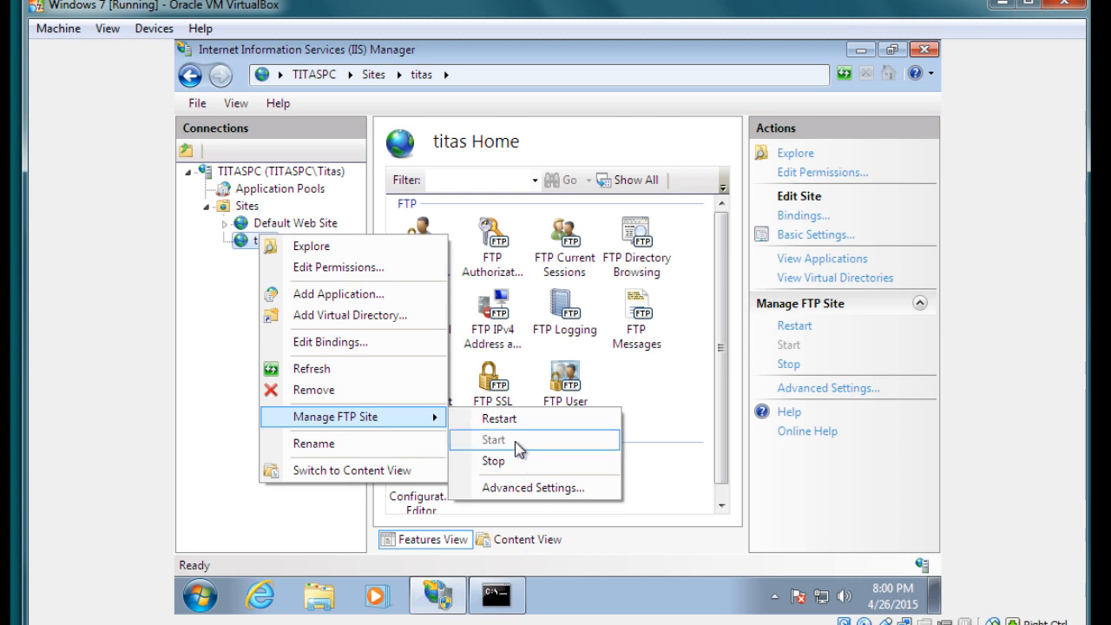
pyautogui.click(864, 55)
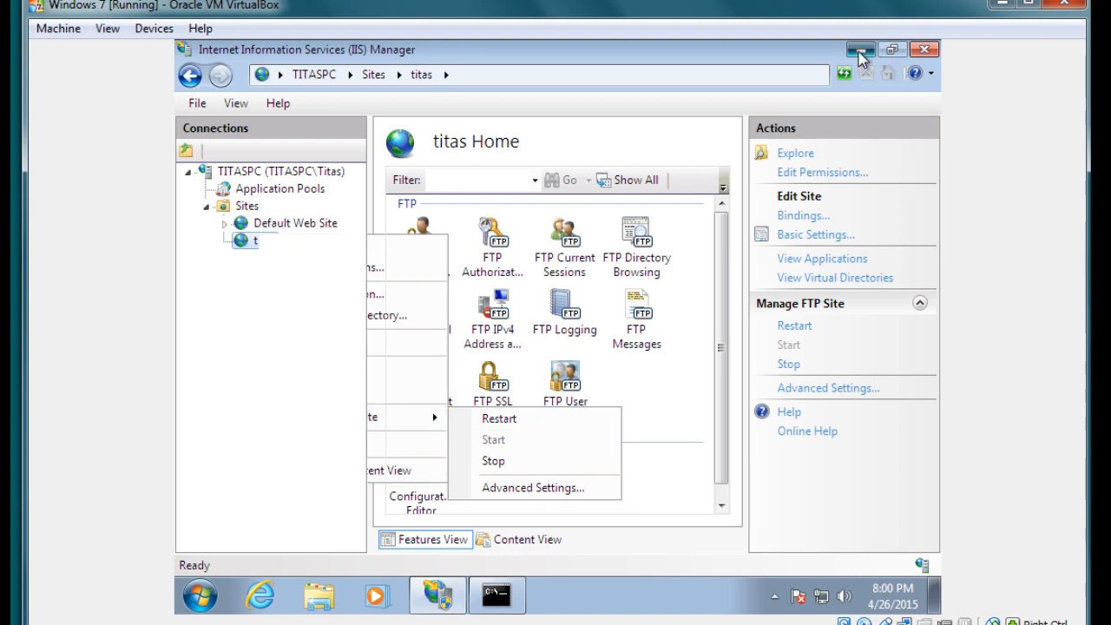
pyautogui.click(862, 53)
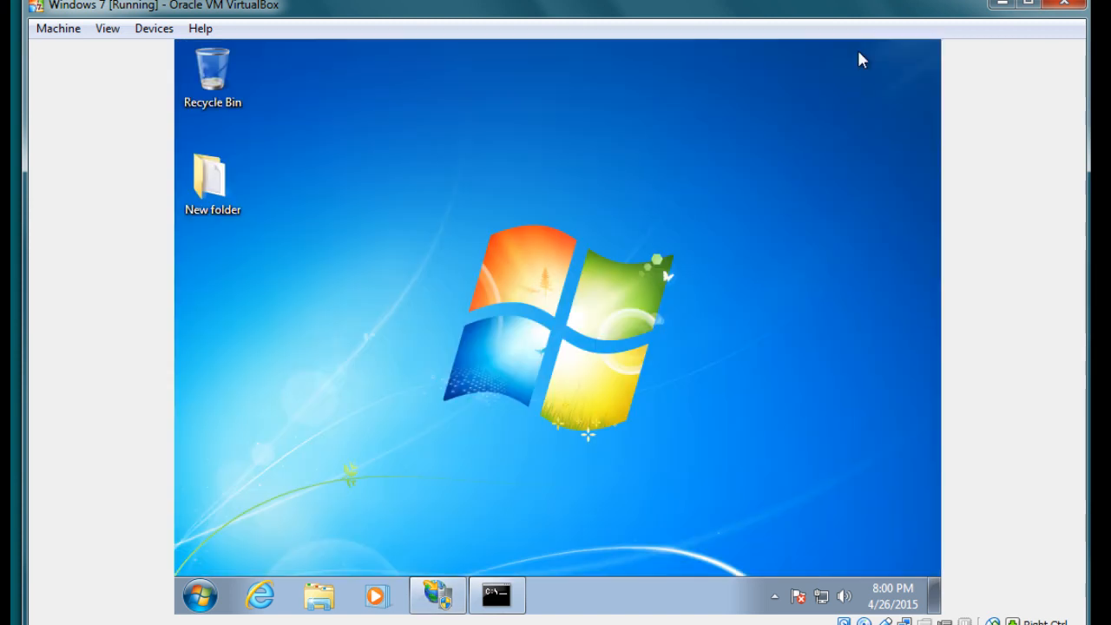
# Step: Switch to Internet Explorer and open ftp://192.168.1.160 to test the FTP site
pyautogui.click(265, 599)
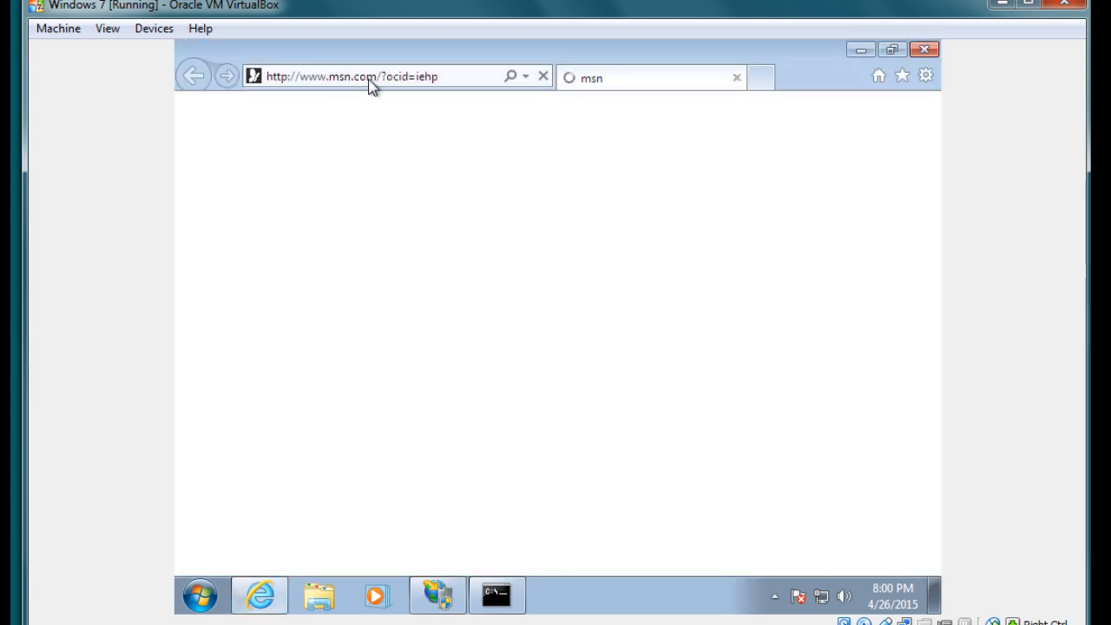
pyautogui.click(418, 78)
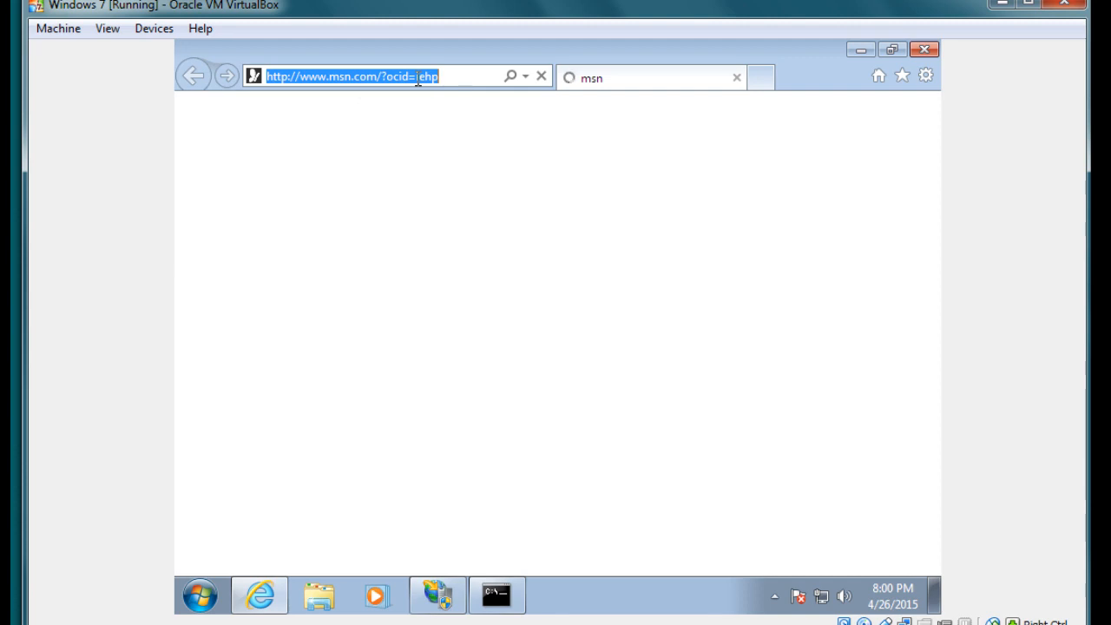
pyautogui.write('ft')
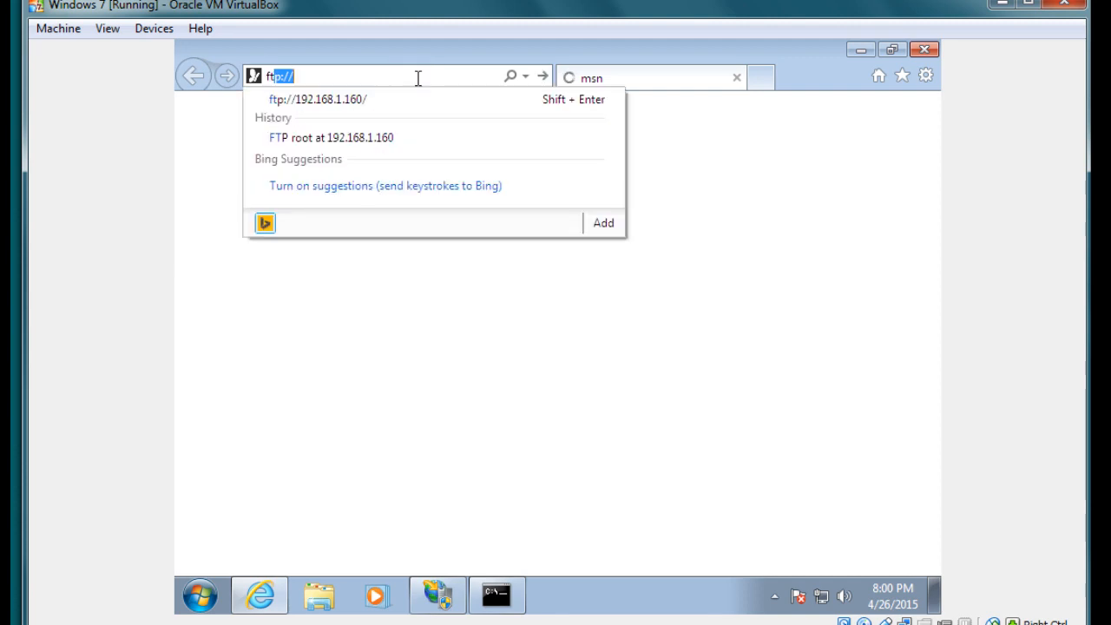
pyautogui.write('p://')
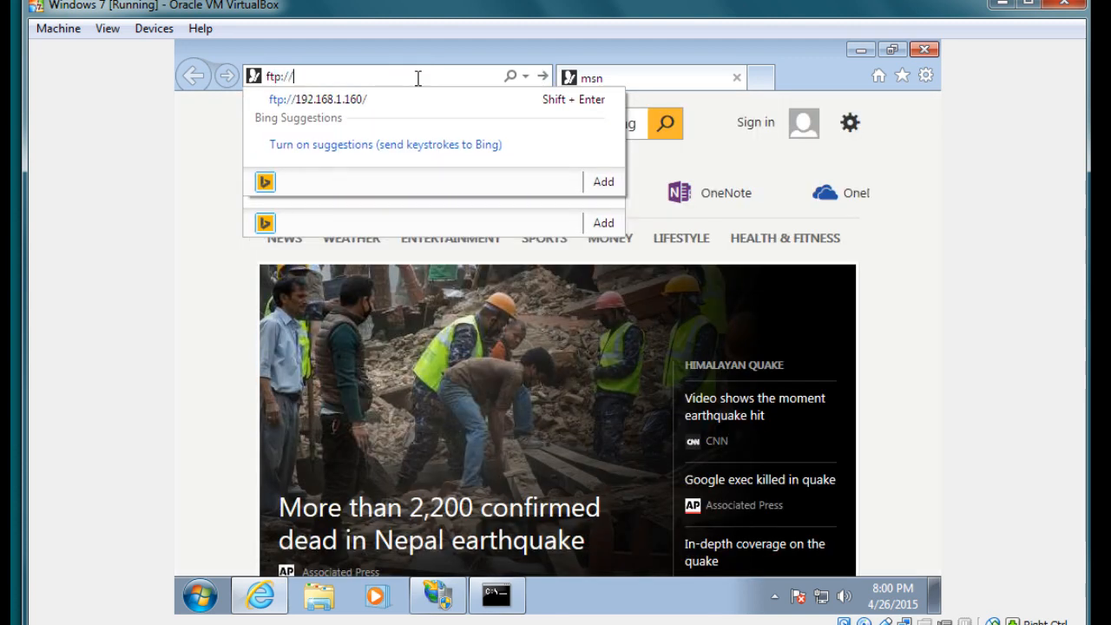
pyautogui.write('192.168')
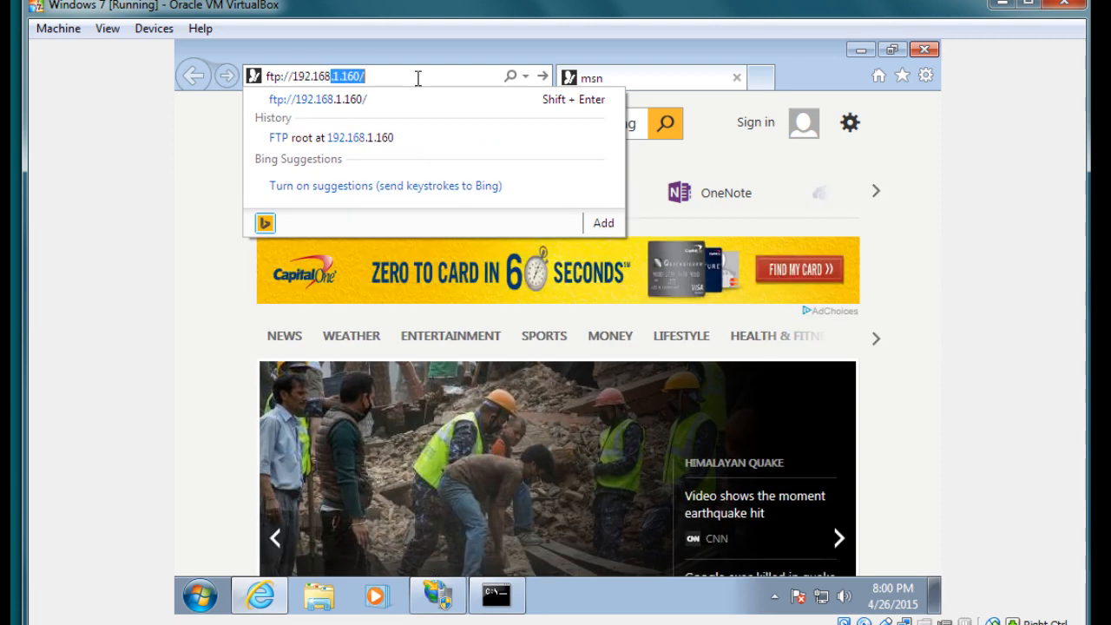
pyautogui.write('.1.160')
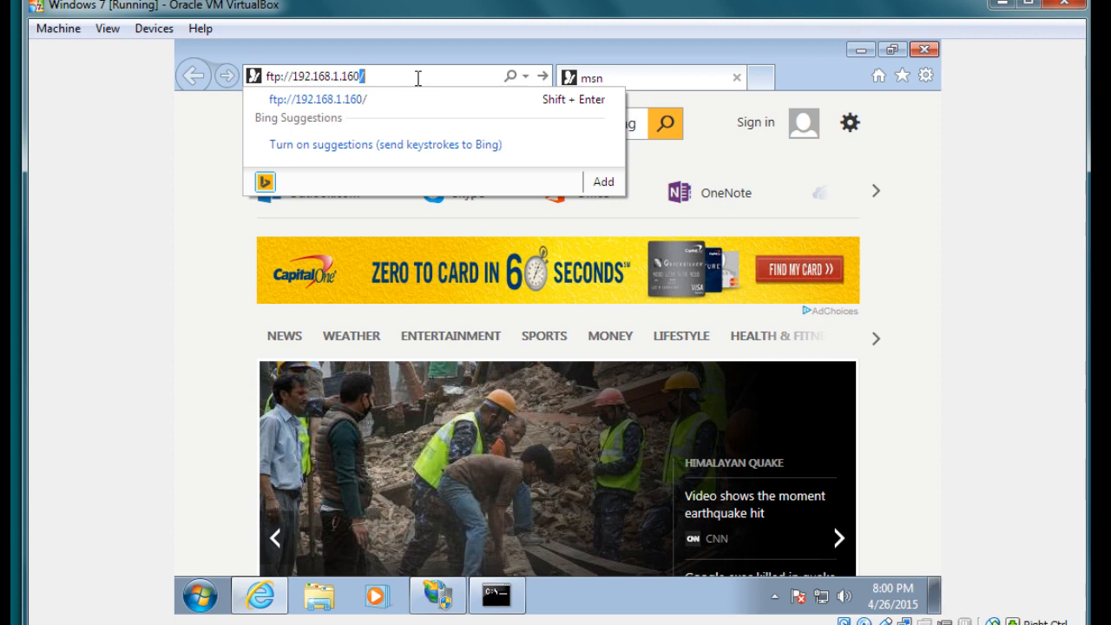
pyautogui.press('Return')
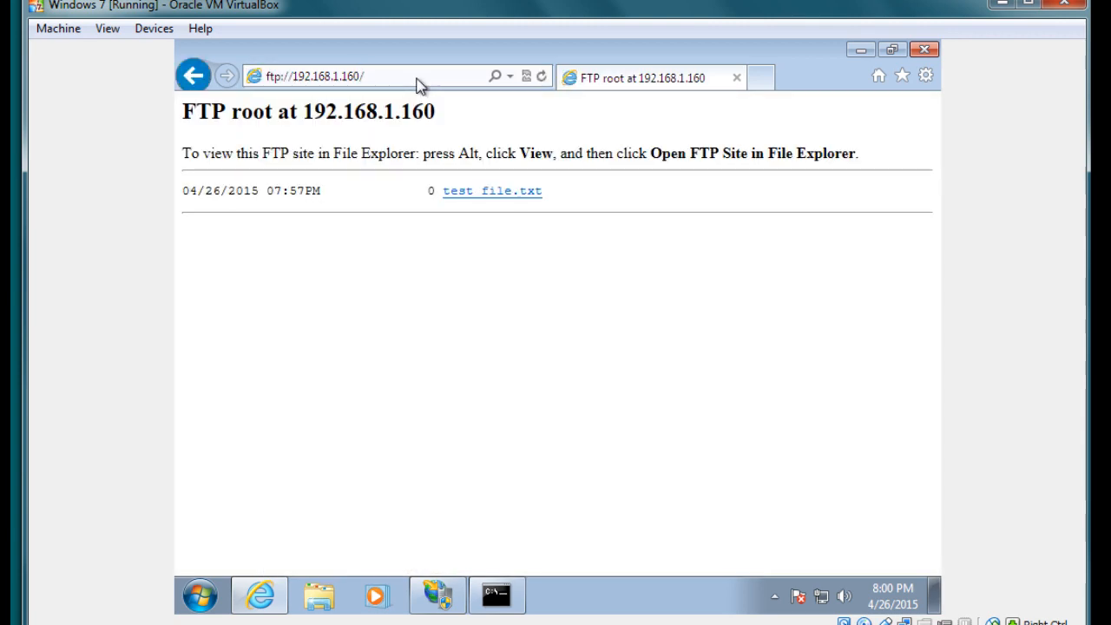